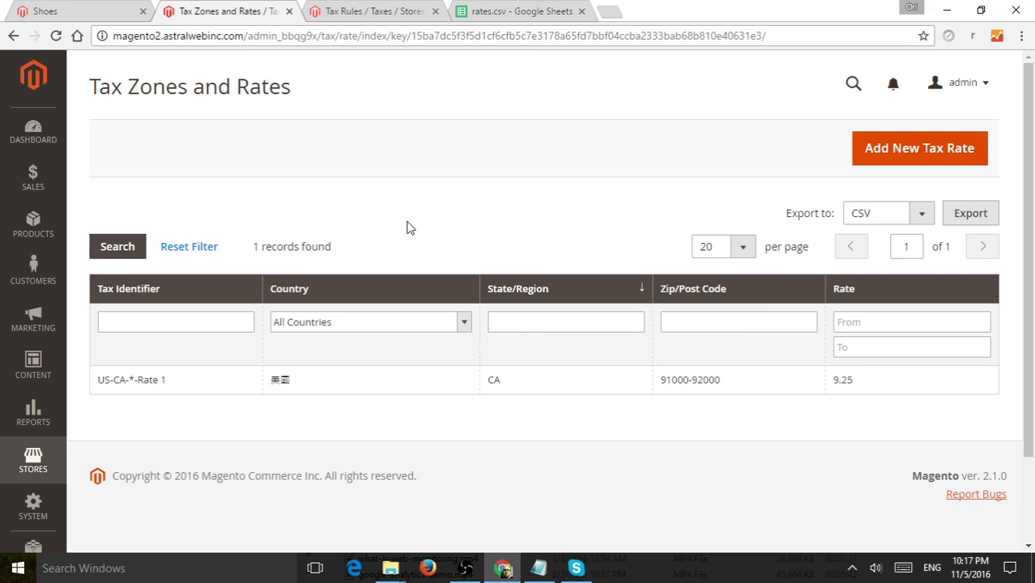
Open the US-CA-*-Rate 1 tax rate from the Tax Zones and Rates list
left_click(42, 462)
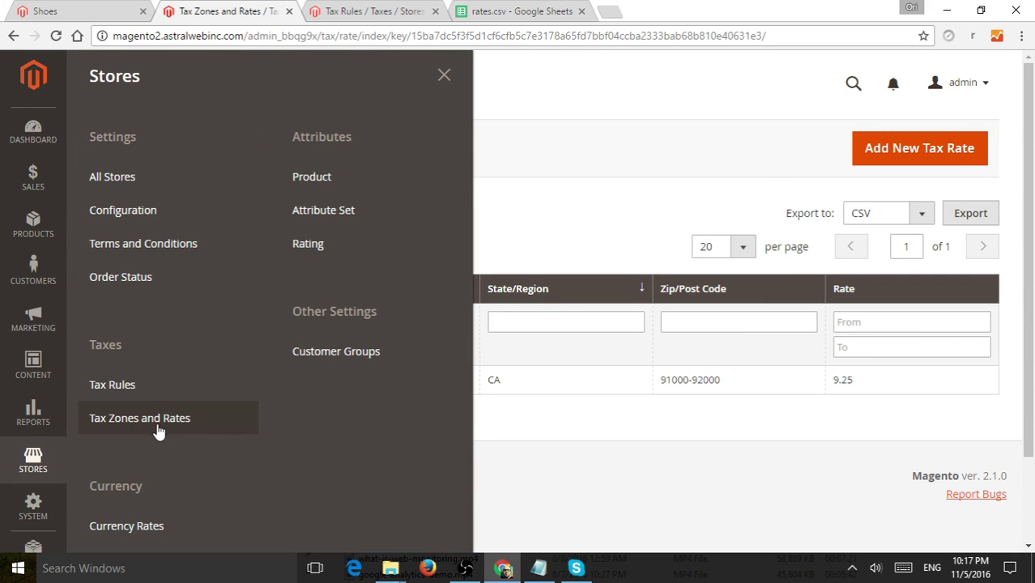
left_click(238, 425)
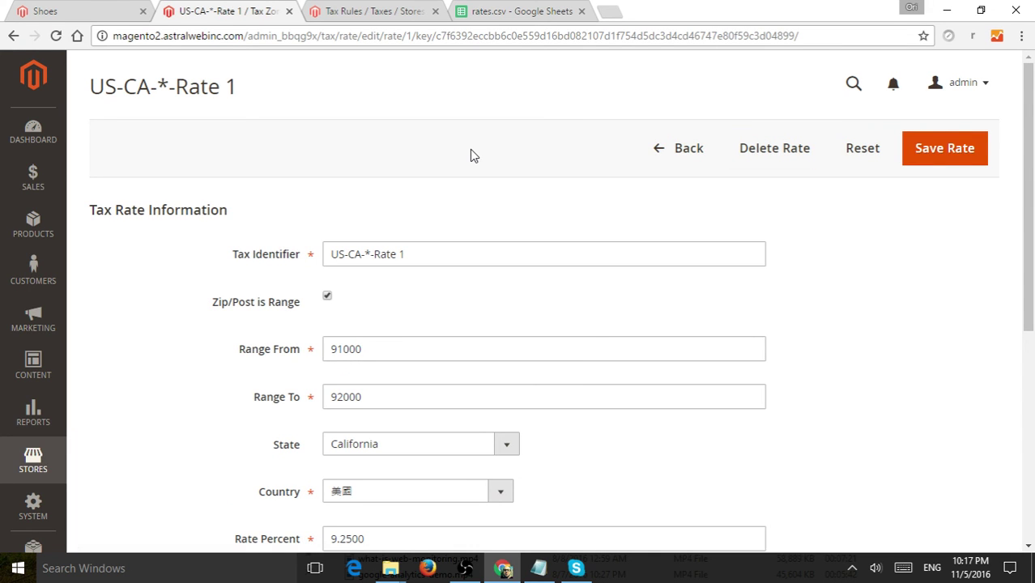
left_click_drag(441, 256, 298, 264)
left_click(366, 258)
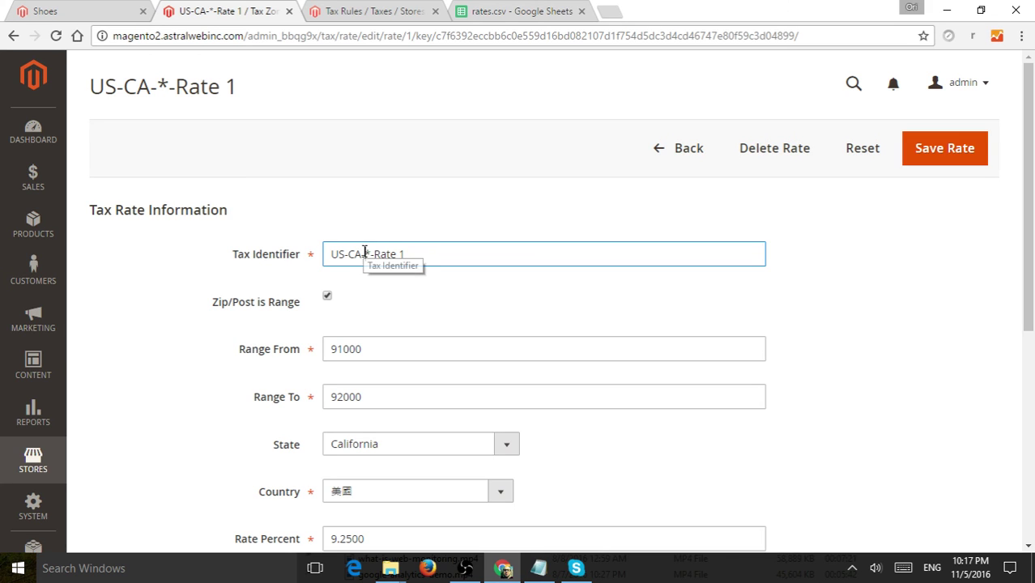
double_click(380, 350)
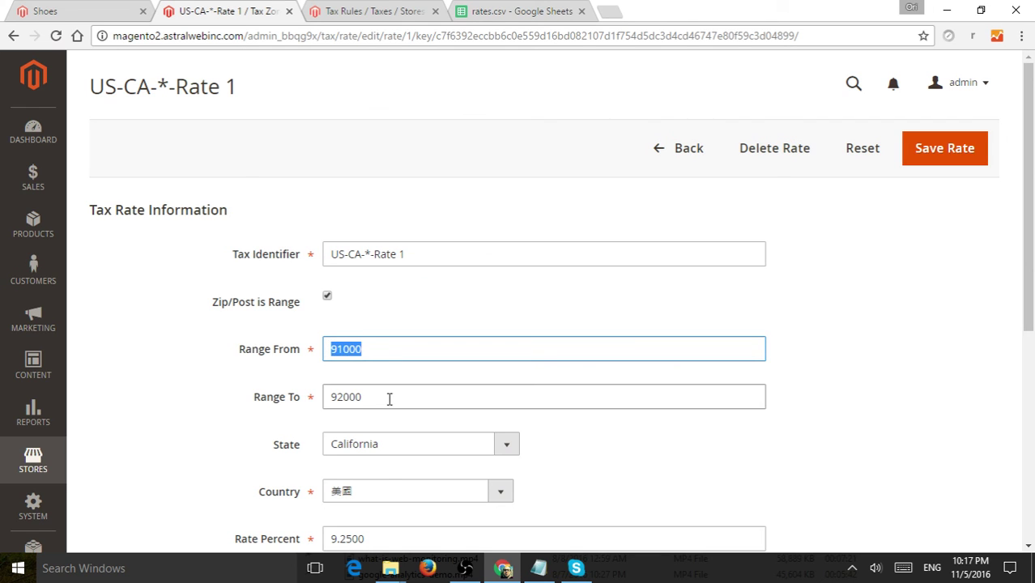
double_click(358, 399)
left_click(384, 351)
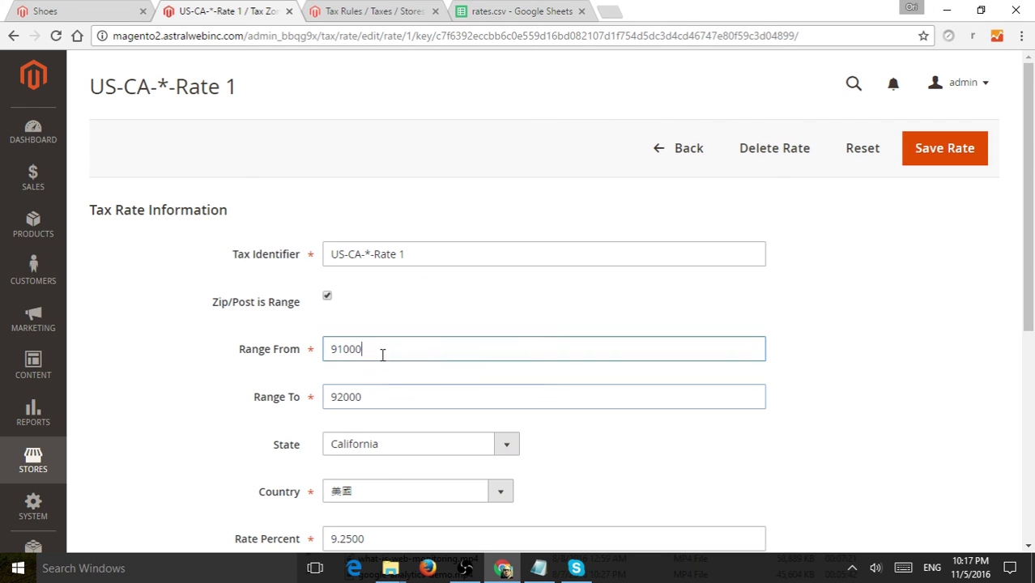
left_click(327, 296)
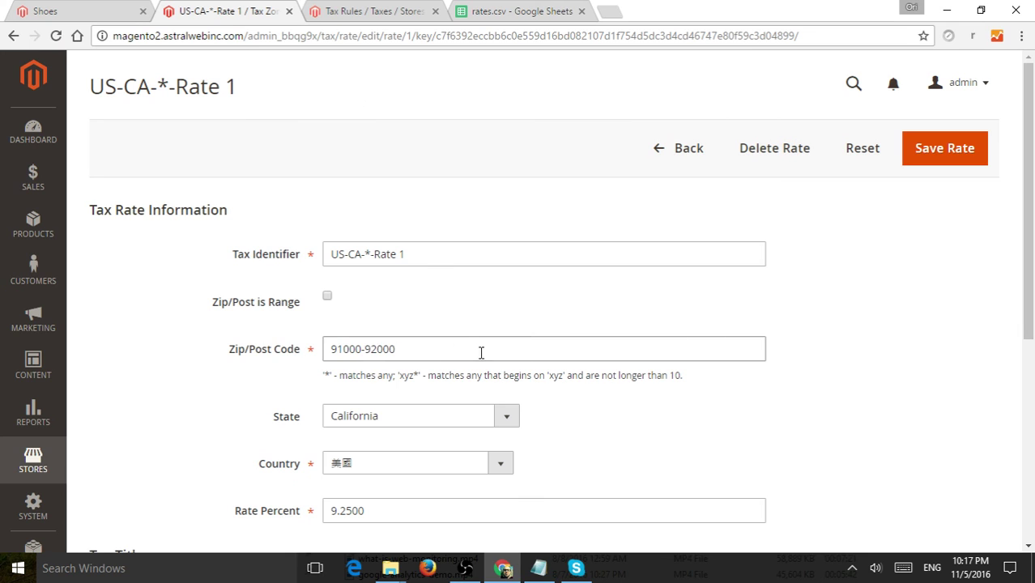
left_click_drag(480, 352, 255, 353)
key("BackSpace")
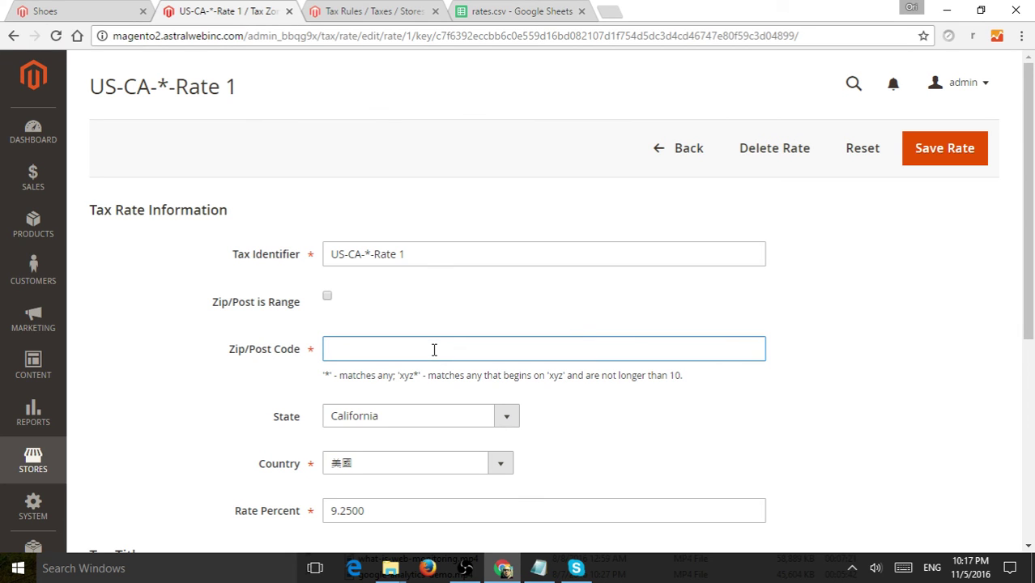
type("*")
left_click(827, 316)
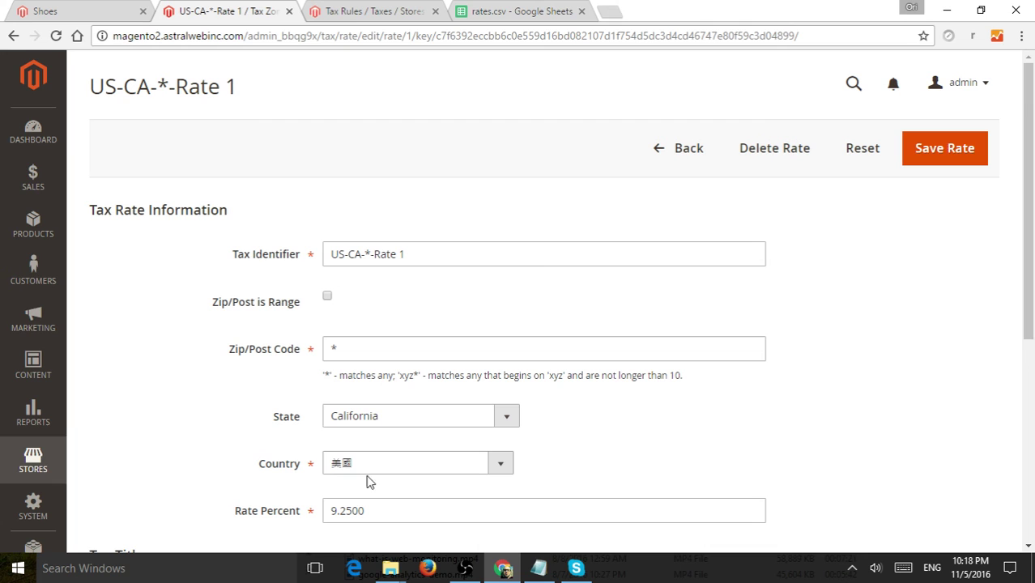
Check the 9.2500 rate and the Default Store View title, then save the tax rate
scroll(387, 473, "down", 2)
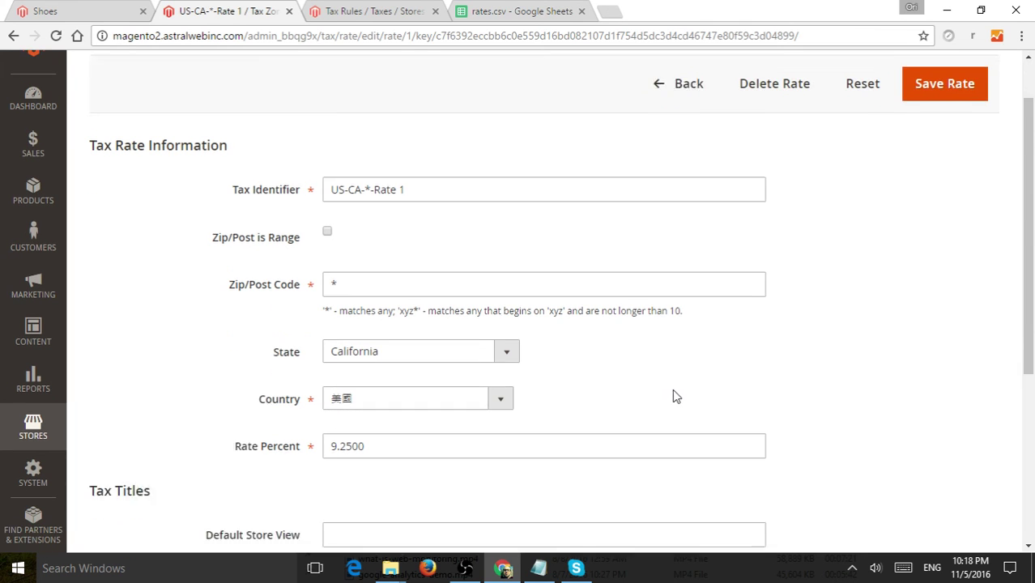
left_click_drag(407, 361, 291, 362)
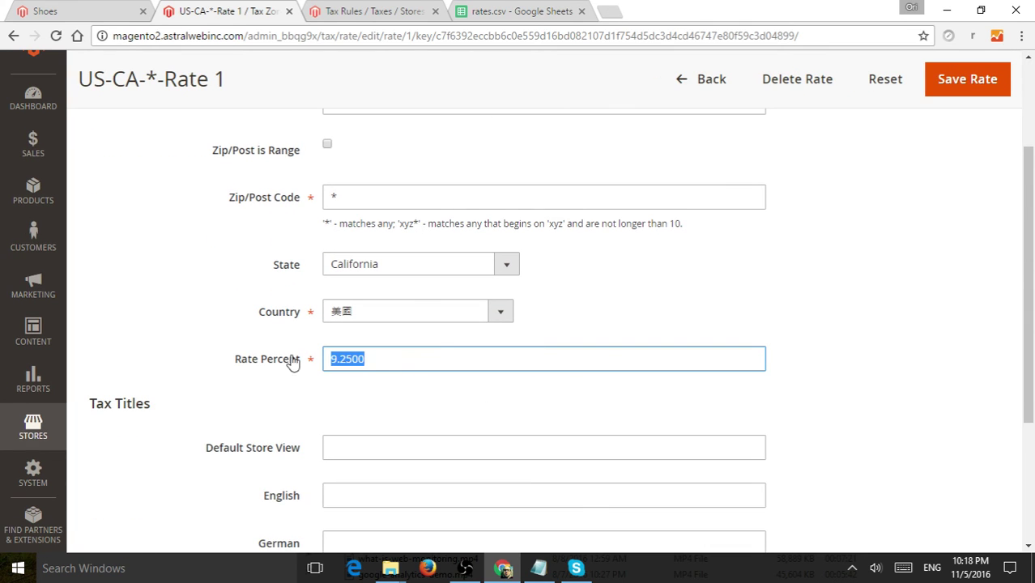
left_click(351, 363)
left_click_drag(377, 360, 314, 365)
scroll(839, 349, "down", 3)
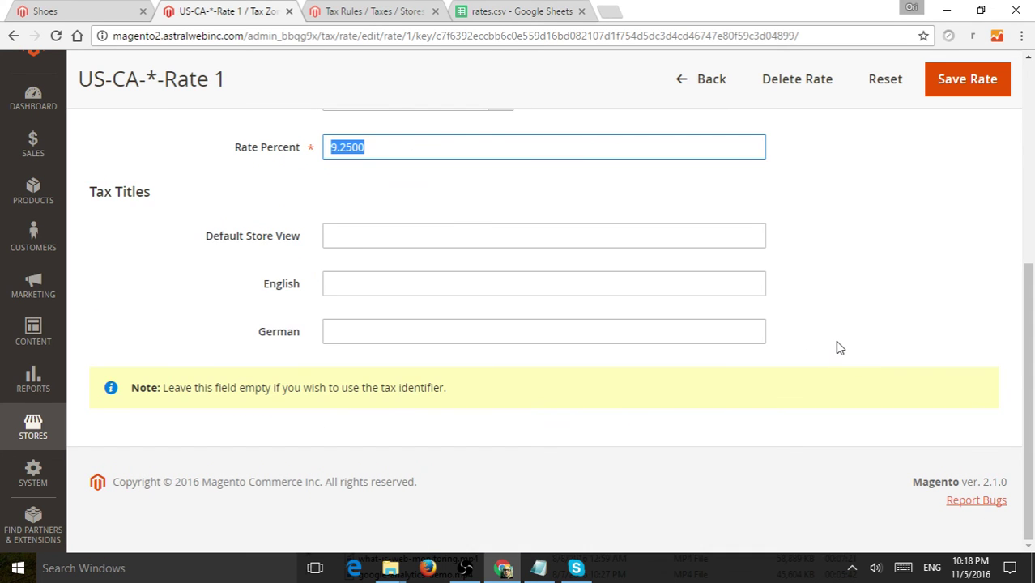
scroll(841, 348, "up", 1)
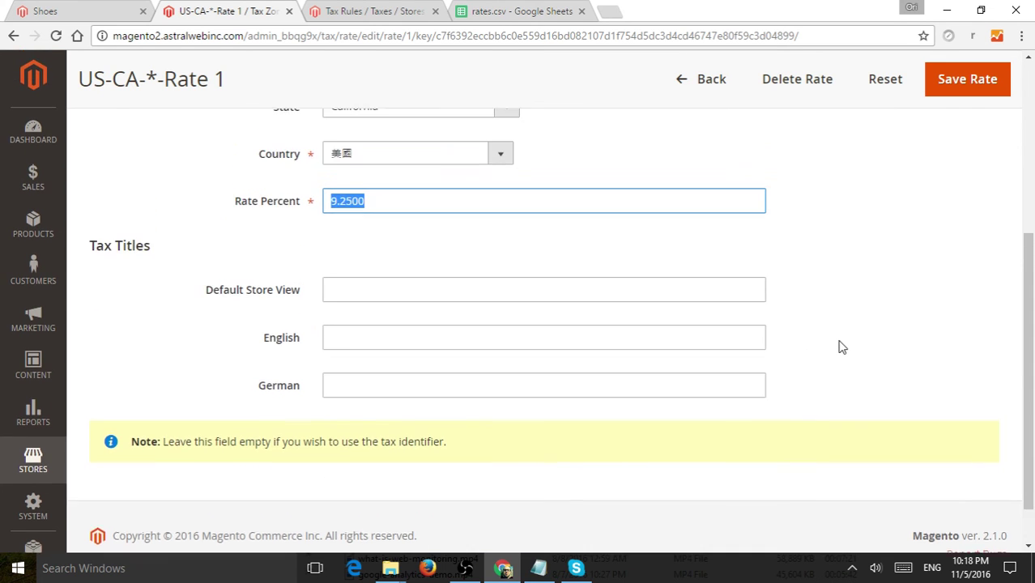
left_click(846, 342)
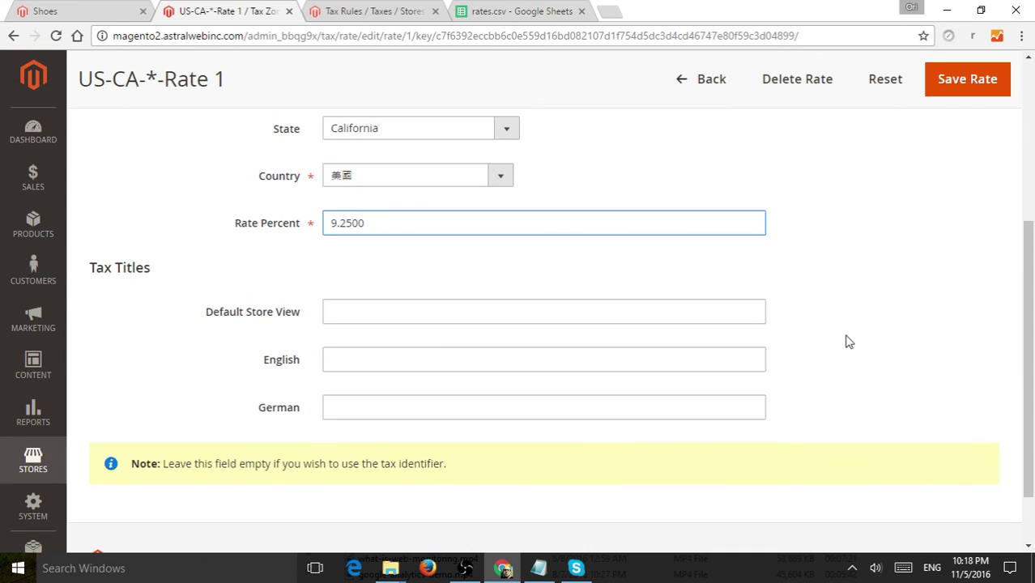
left_click(379, 311)
scroll(361, 324, "up", 1)
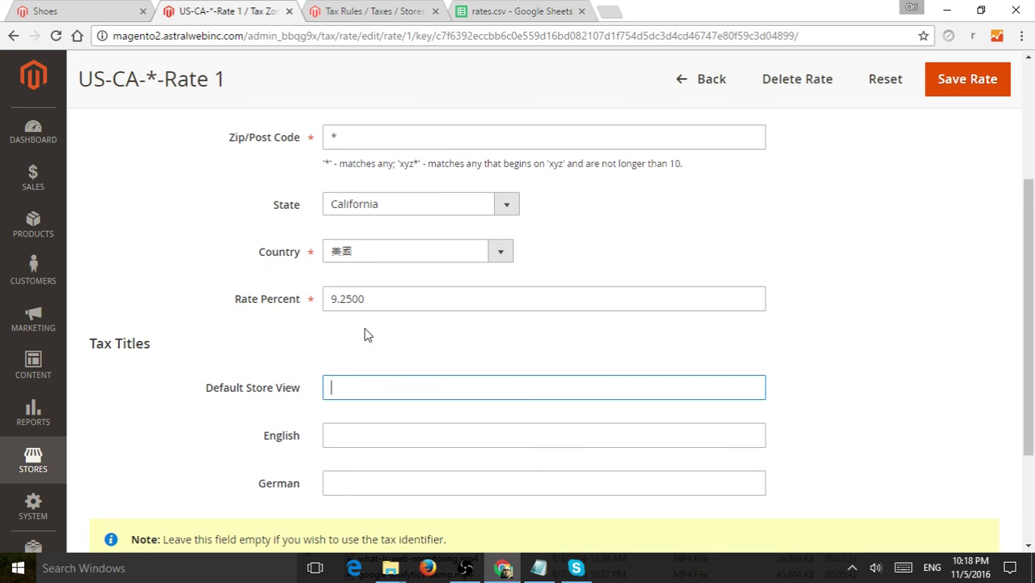
scroll(421, 260, "up", 2)
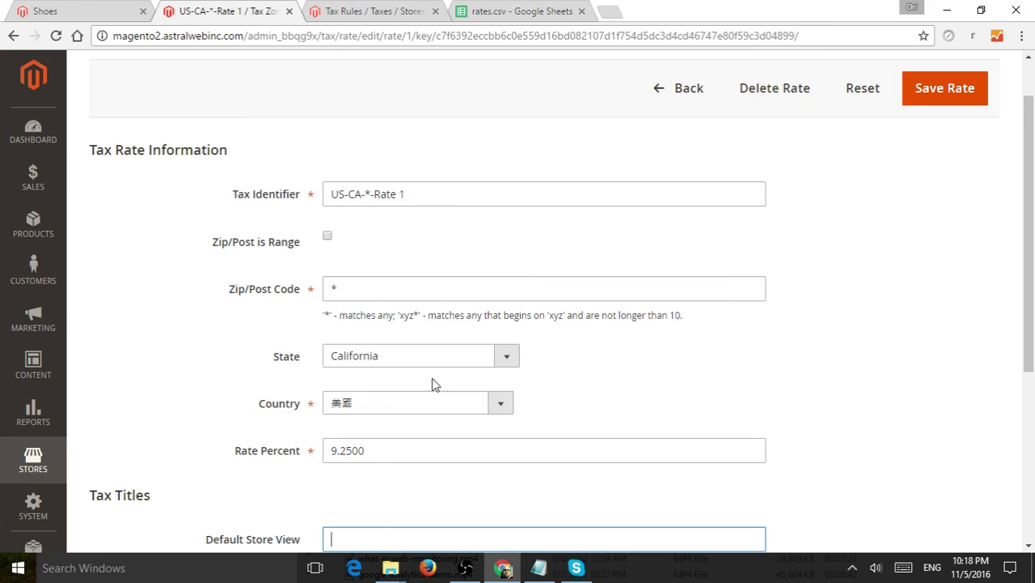
scroll(413, 369, "down", 2)
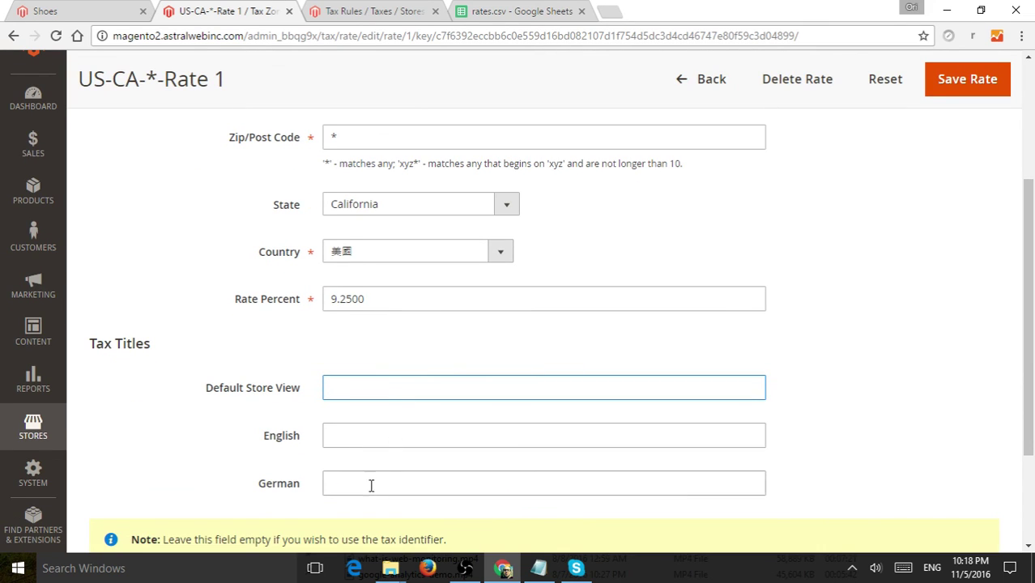
scroll(777, 392, "up", 3)
left_click(947, 162)
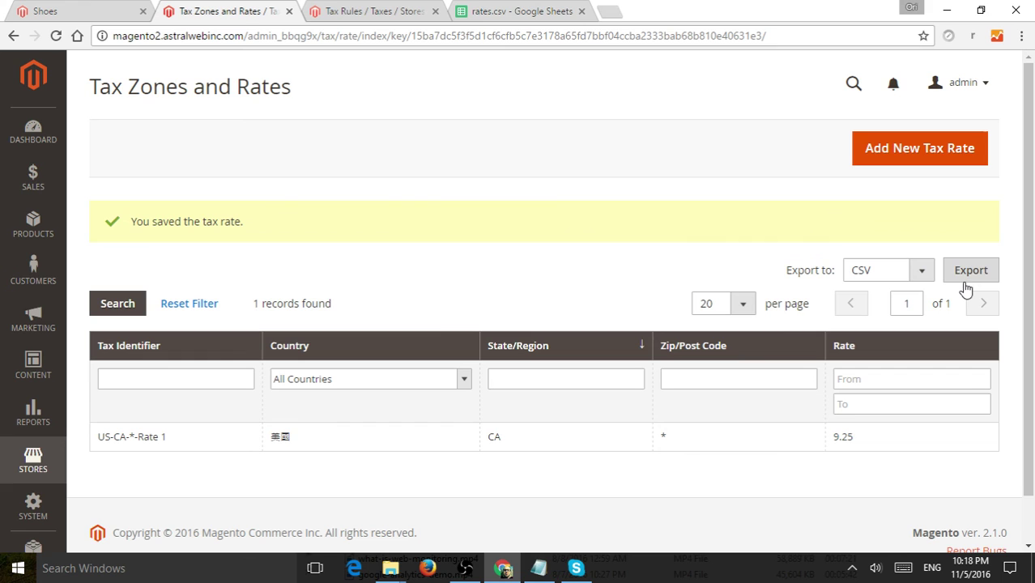
Check the US-CA-*-Rate 1 code in cell A2 of rates.csv, then go back to Tax Rules
left_click(531, 15)
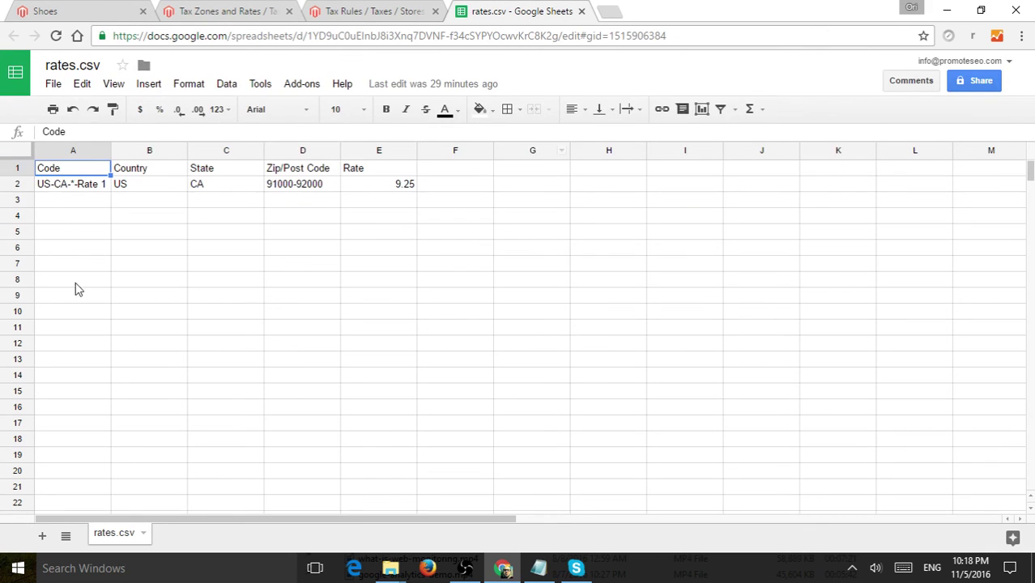
left_click(92, 201)
left_click(88, 185)
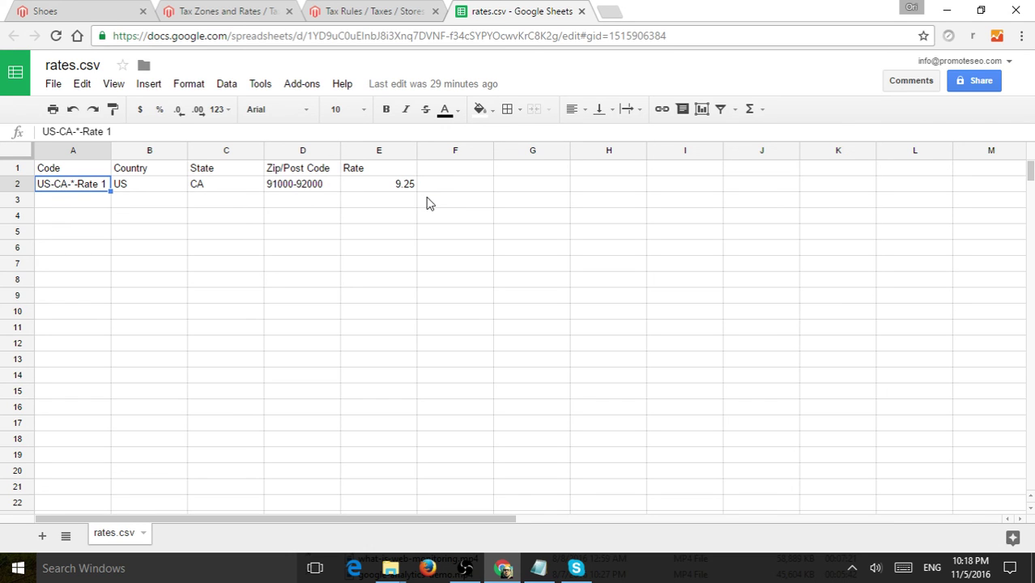
left_click(369, 12)
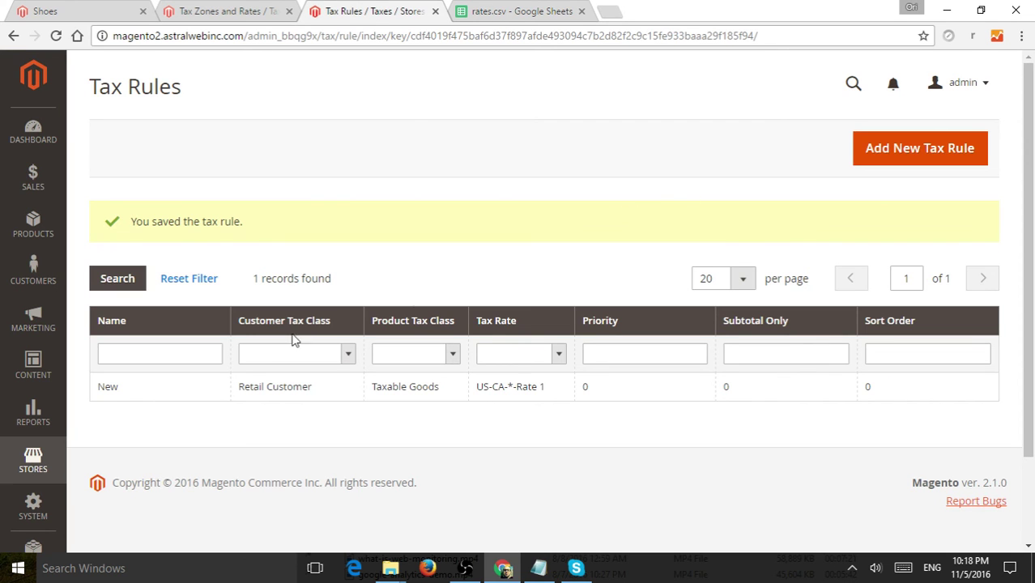
Open the tax rule named New and rename it Retail Physical Goods
left_click(29, 458)
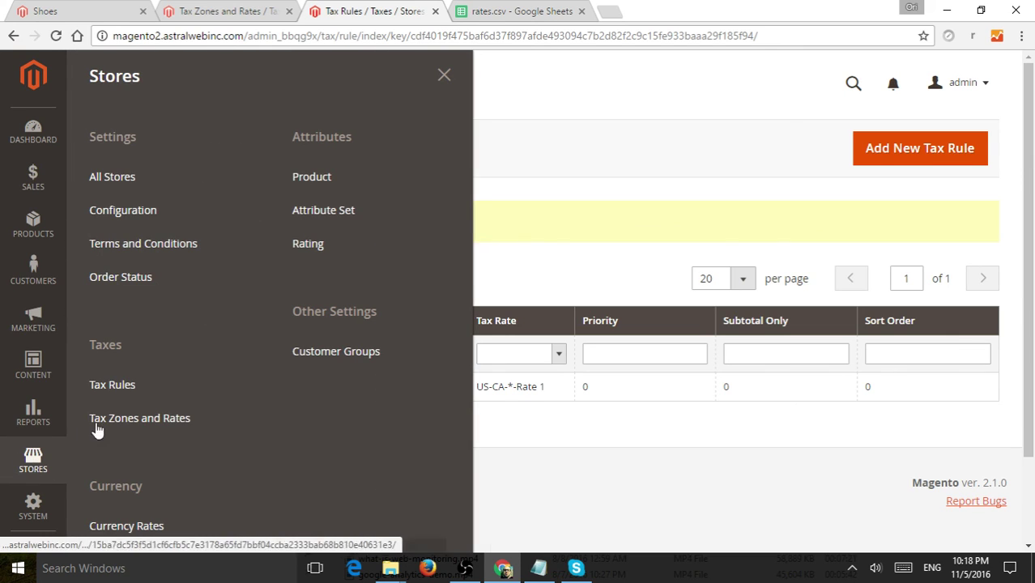
left_click(141, 387)
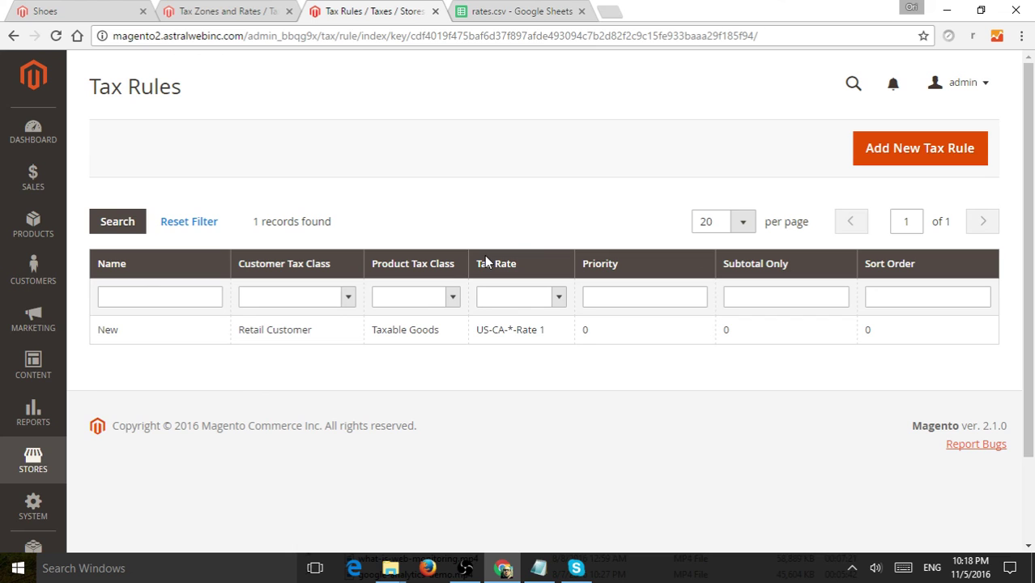
left_click(307, 332)
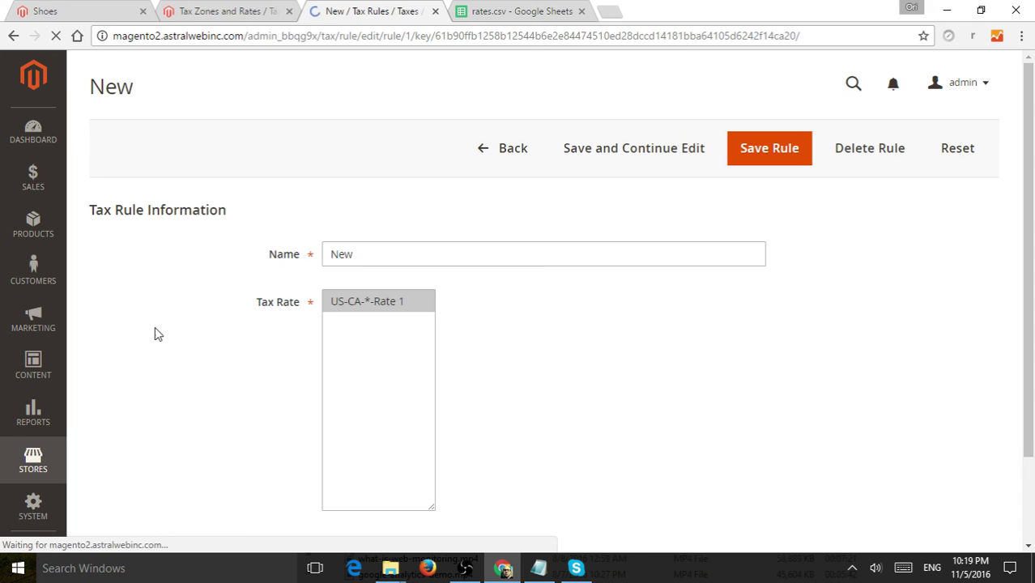
left_click(296, 258)
type("Retail Physical Goods")
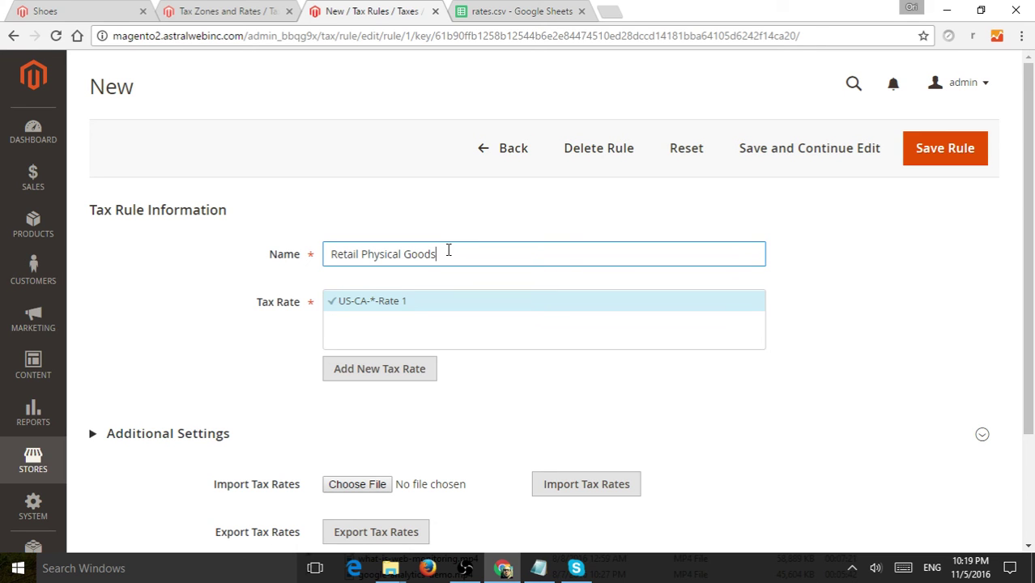
Review the US-CA-*-Rate 1 rate details, close them unsaved, and confirm the Retail Physical Goods name
scroll(463, 253, "down", 1)
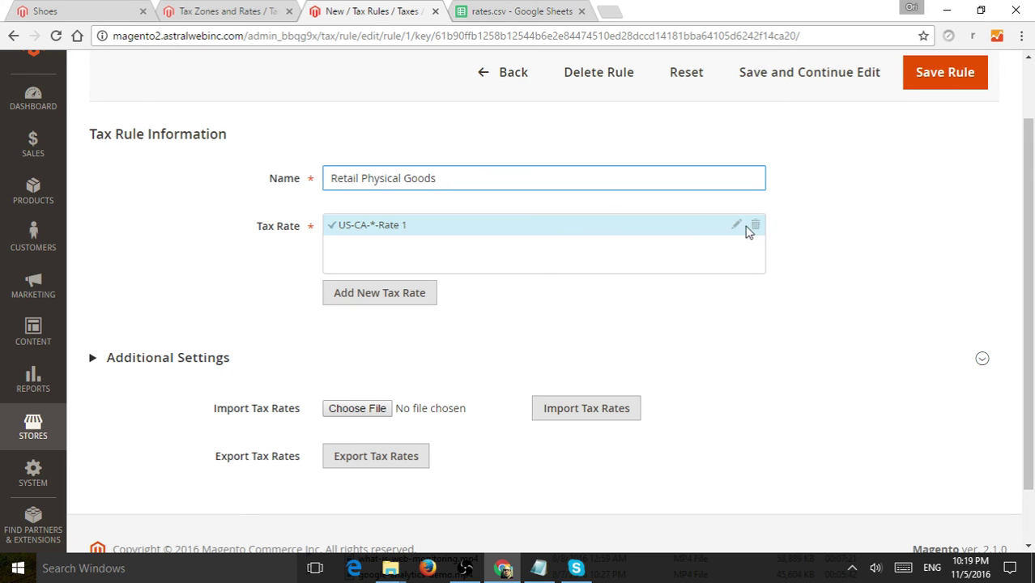
left_click(737, 228)
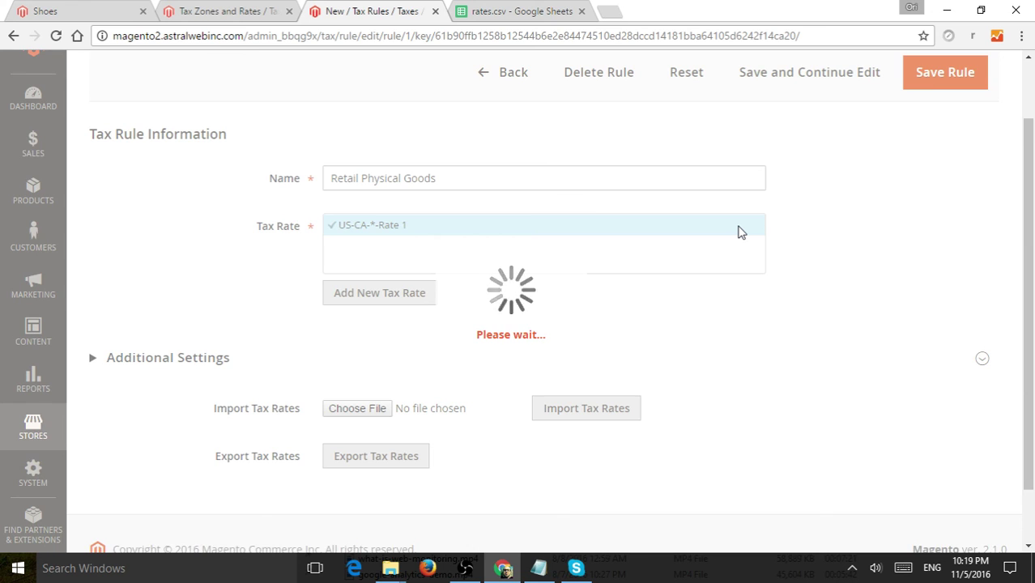
scroll(504, 352, "down", 3)
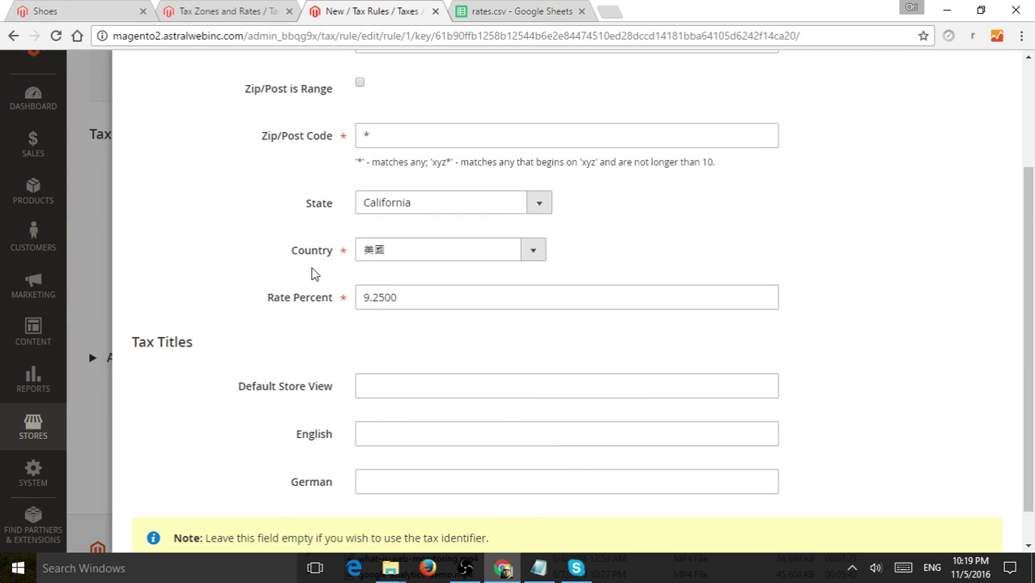
scroll(469, 287, "up", 3)
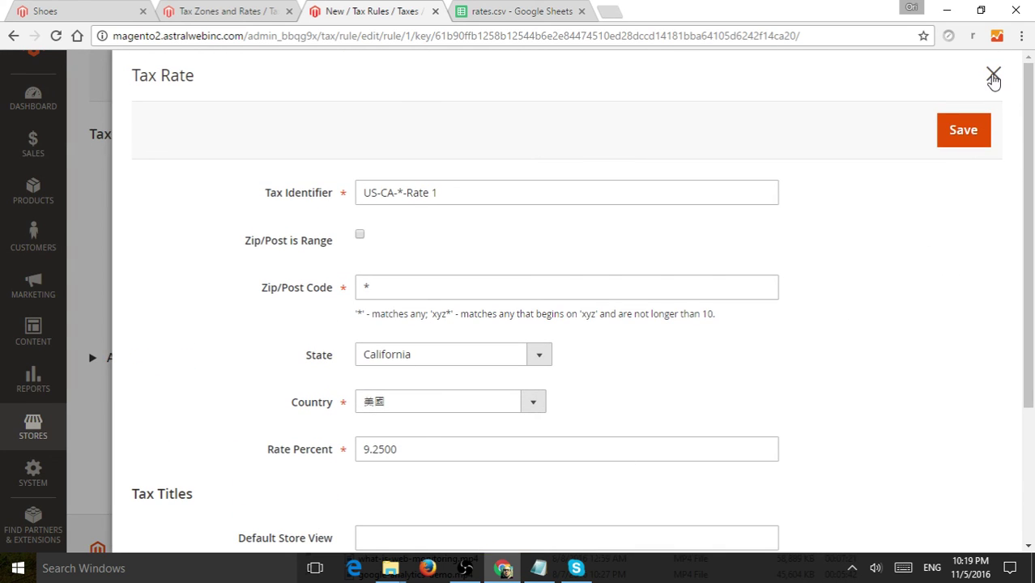
left_click(993, 74)
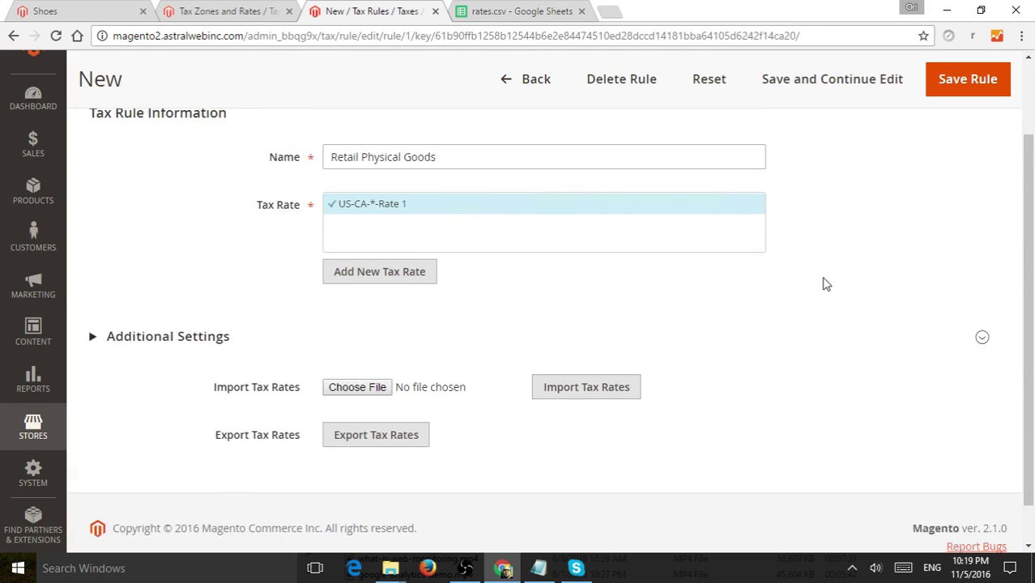
scroll(824, 282, "up", 2)
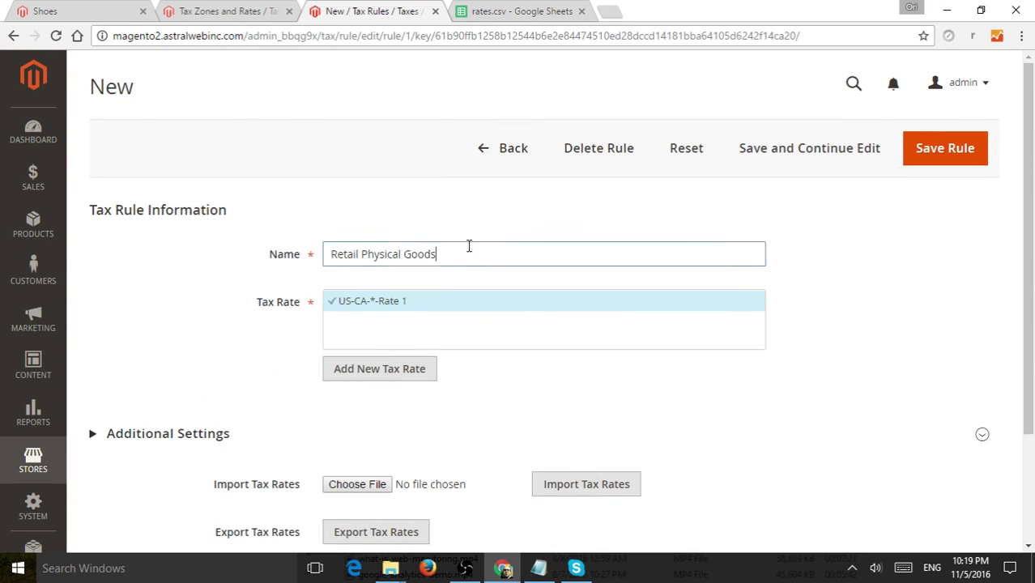
left_click_drag(469, 244, 261, 255)
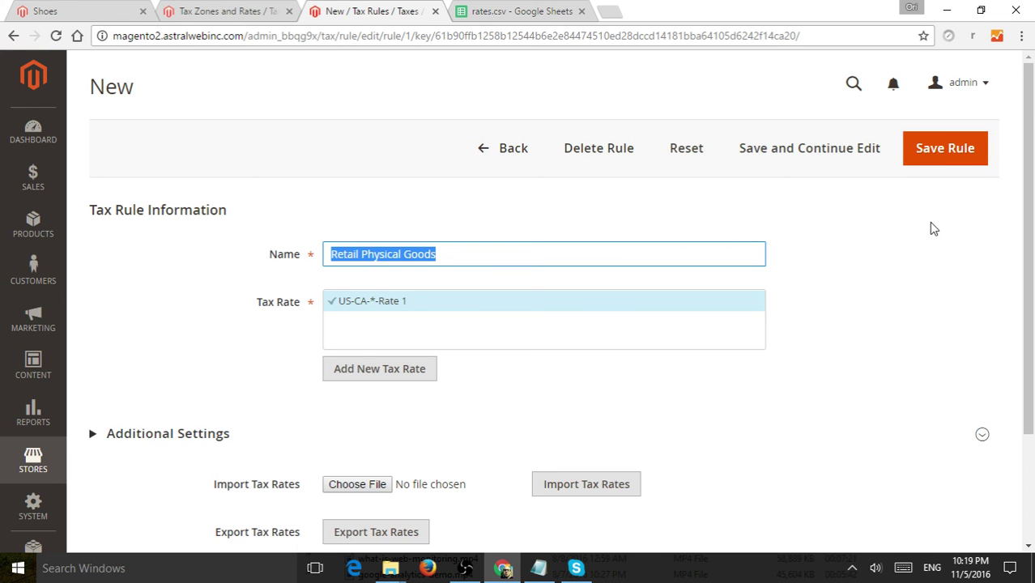
scroll(929, 231, "down", 3)
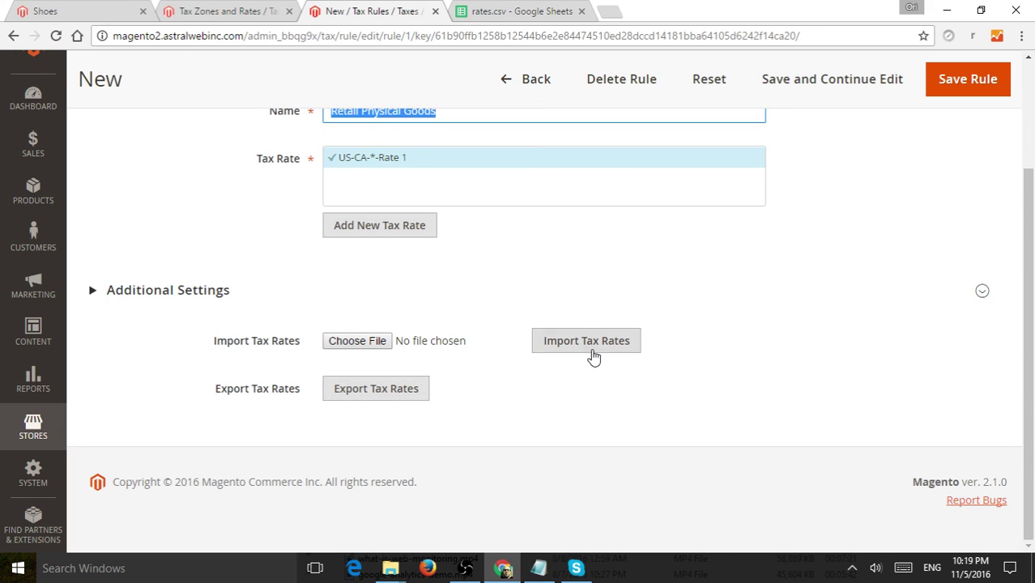
Inspect the 9.25 CA rate and the Country and State columns in rates.csv, then return to the rule form
left_click(528, 11)
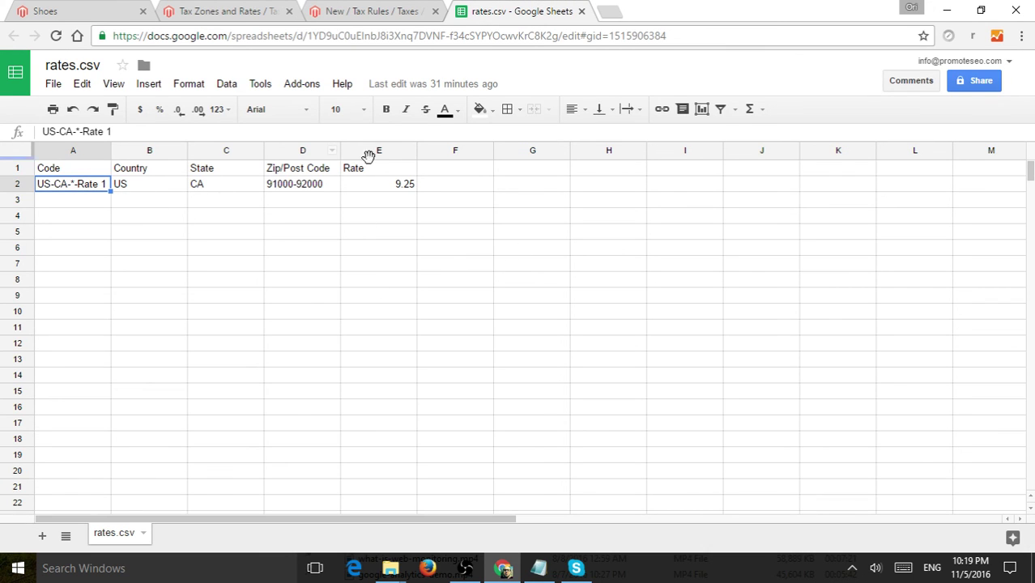
left_click(385, 189)
left_click(307, 203)
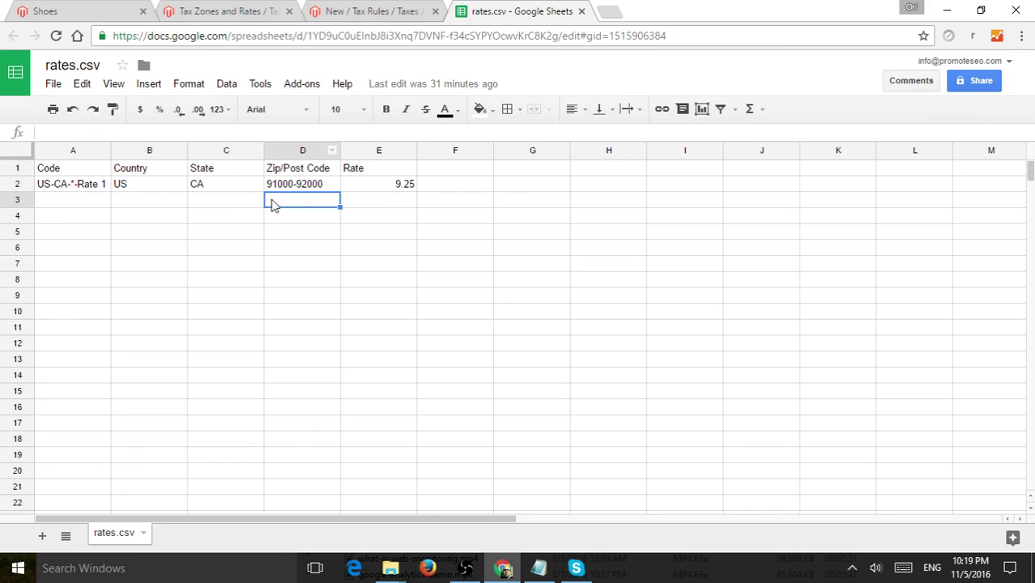
left_click(219, 203)
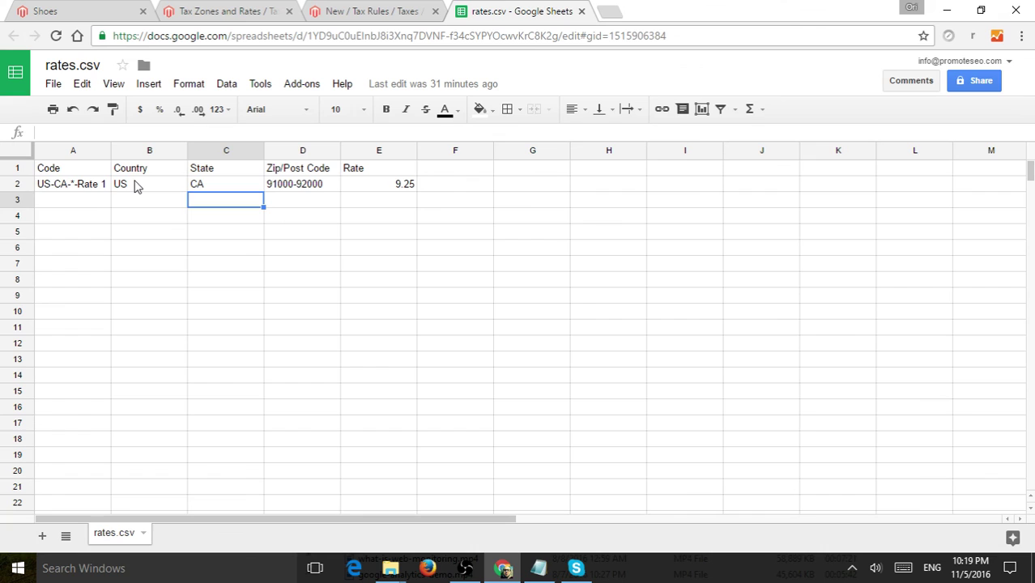
left_click_drag(134, 184, 166, 316)
left_click_drag(217, 185, 227, 328)
left_click(143, 253)
left_click(80, 206)
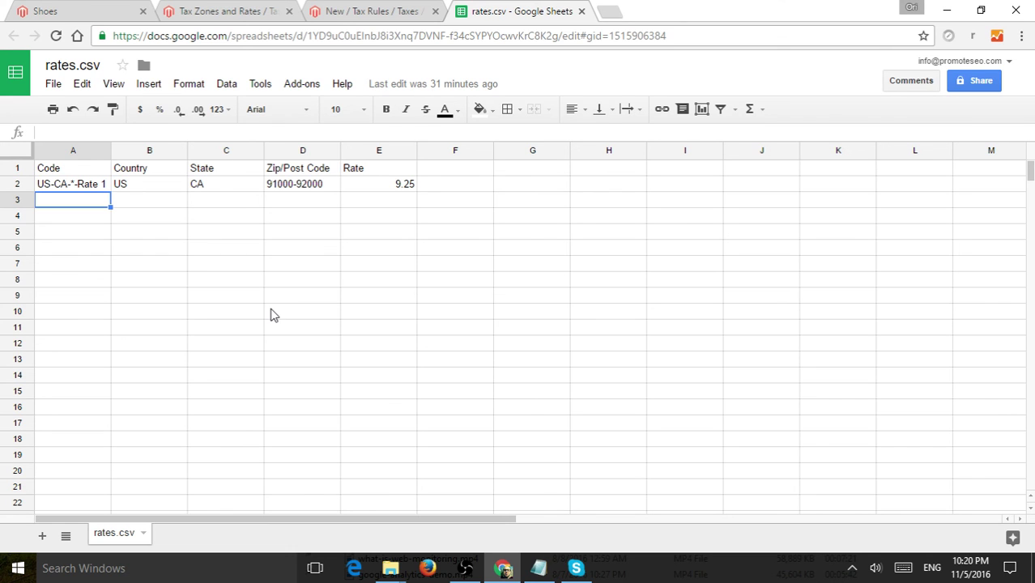
left_click(363, 10)
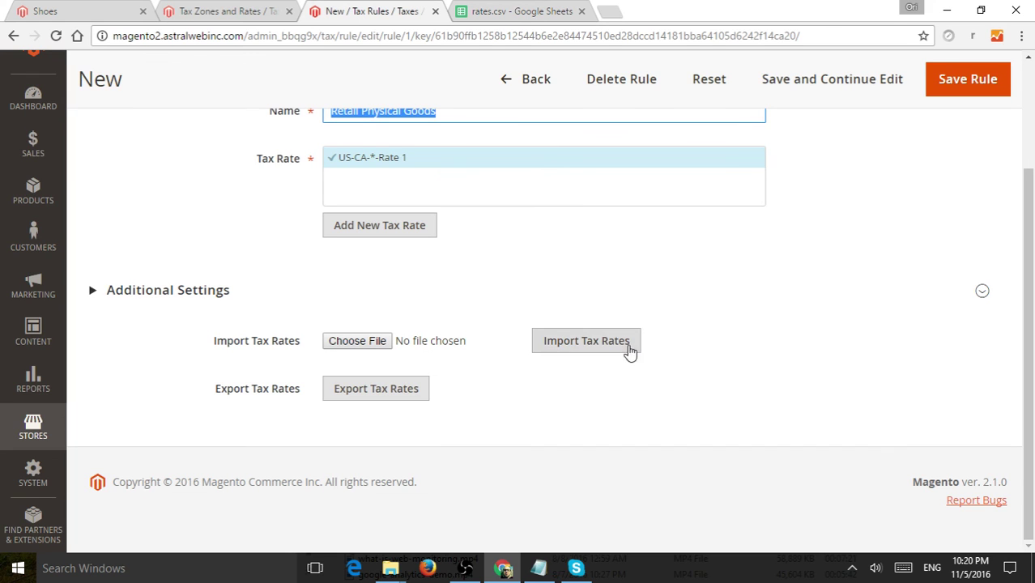
Scroll through the Retail Physical Goods rule form, briefly opening and closing the Stores menu
scroll(624, 348, "up", 1)
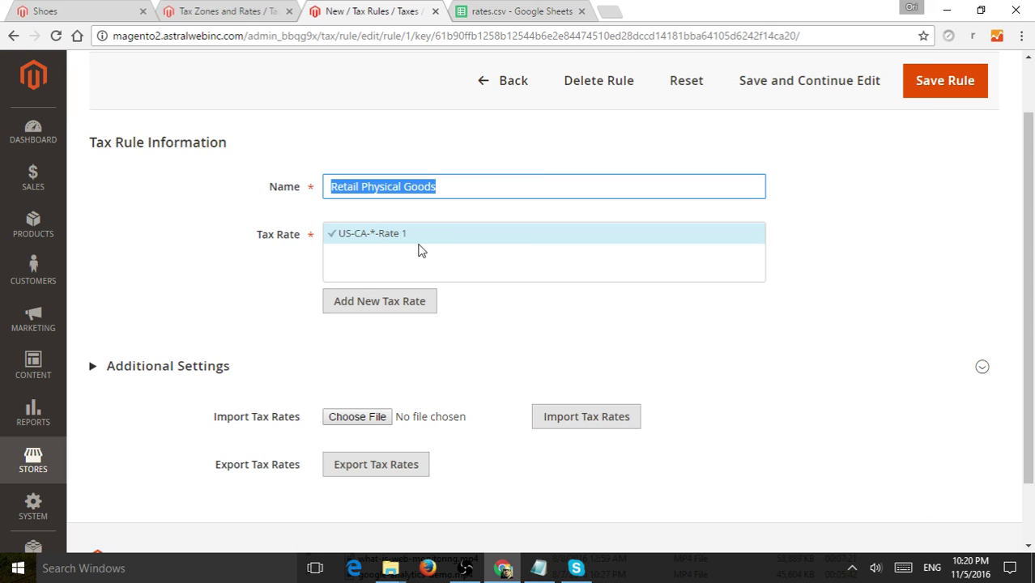
scroll(421, 251, "down", 1)
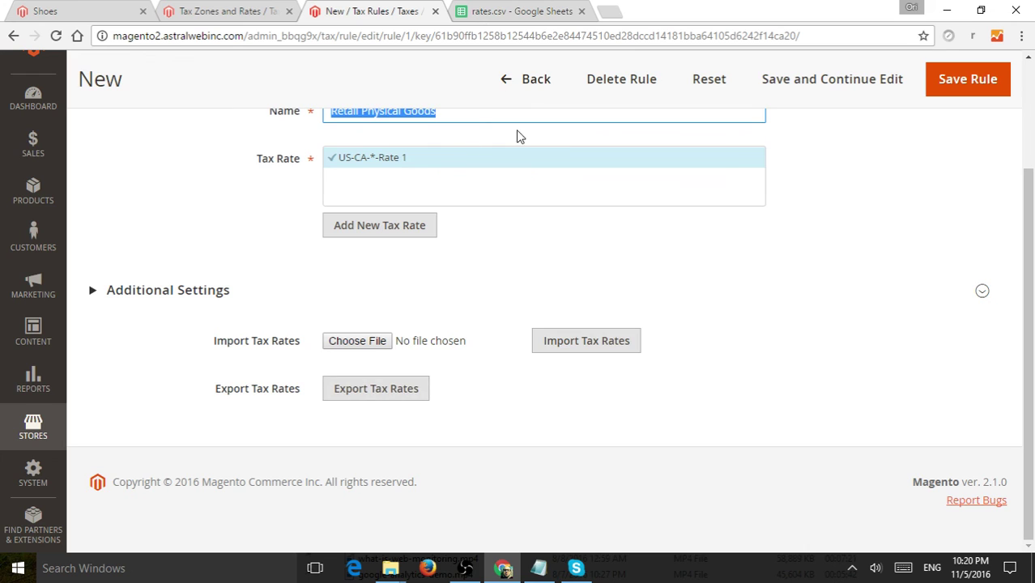
scroll(520, 136, "up", 2)
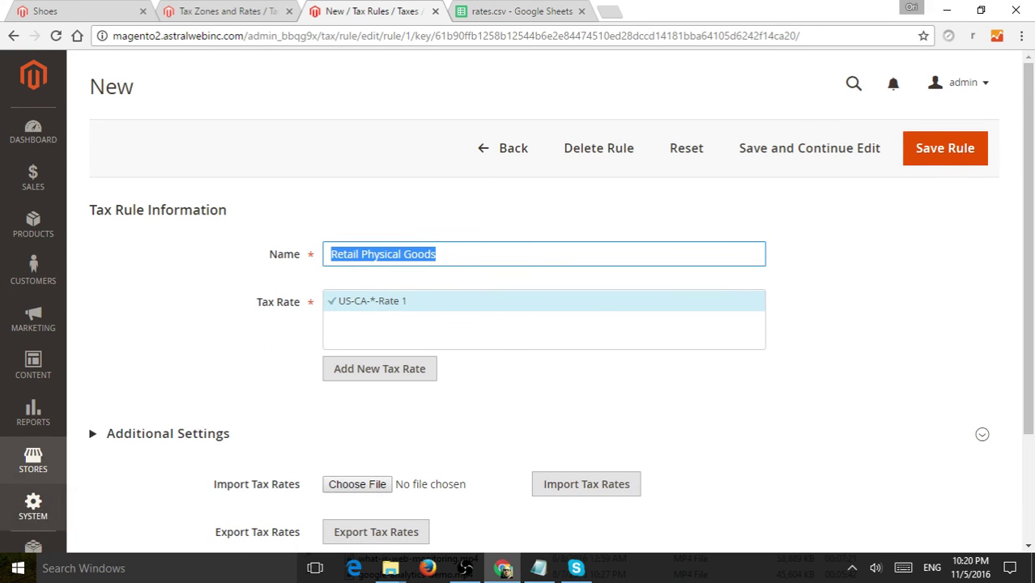
left_click(39, 462)
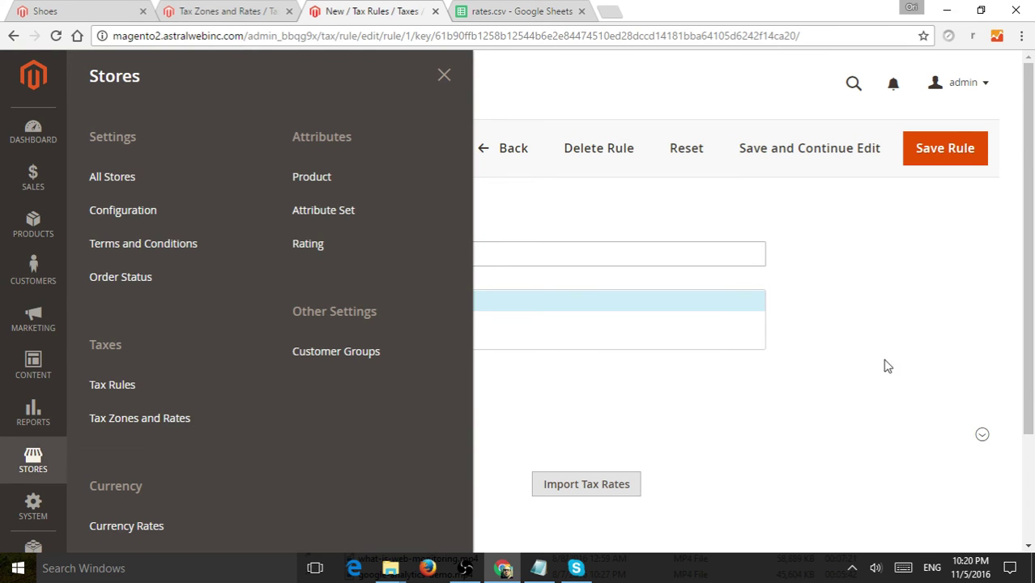
left_click(732, 343)
scroll(231, 358, "down", 2)
Expand Additional Settings to check Retail Customer, Taxable Goods, and Priority and Sort Order 0
left_click(180, 355)
scroll(488, 279, "down", 1)
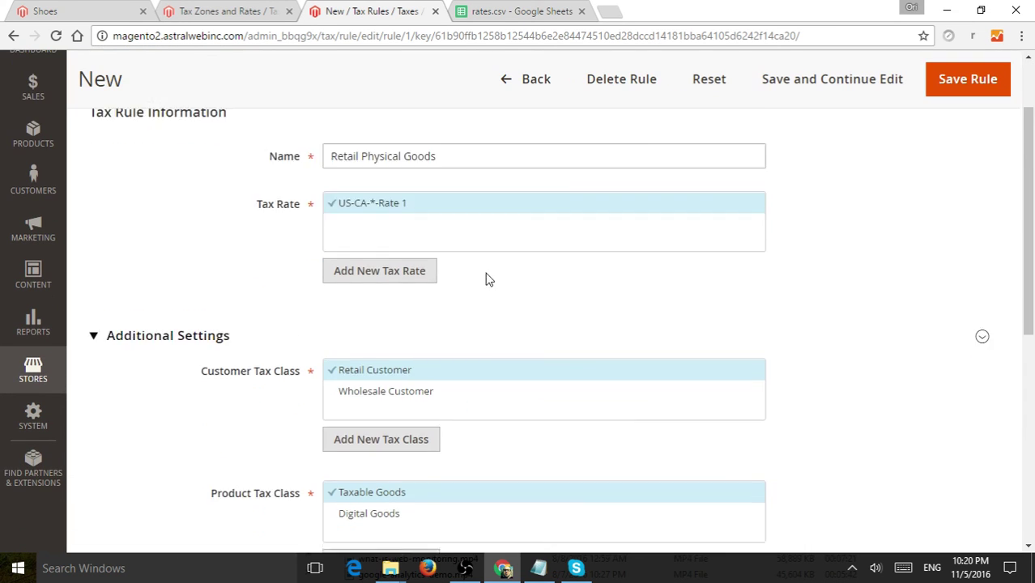
scroll(583, 271, "down", 3)
scroll(700, 263, "up", 1)
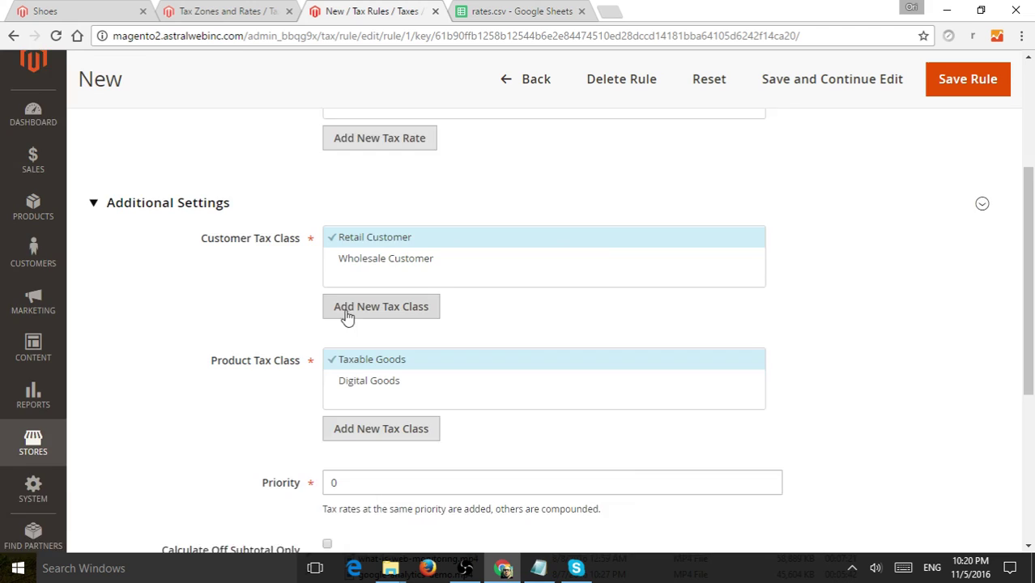
scroll(344, 313, "down", 1)
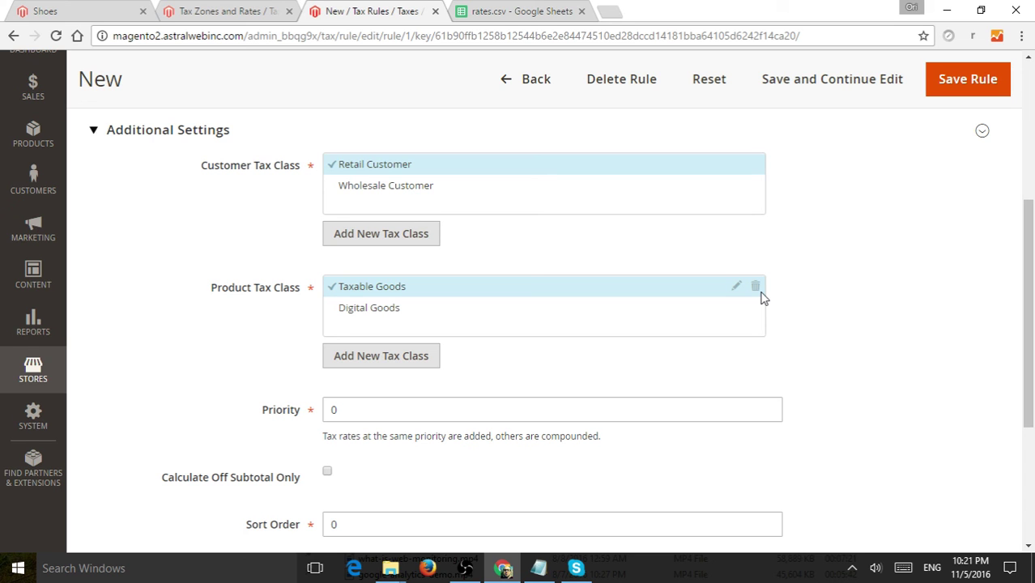
scroll(860, 293, "down", 3)
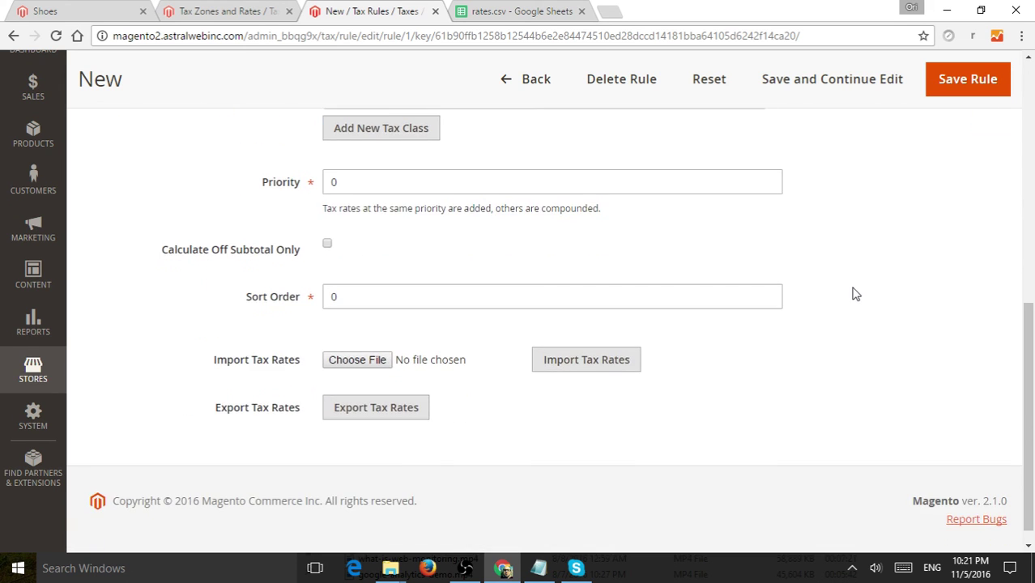
scroll(853, 291, "up", 7)
Save the Retail Physical Goods rule and go to Stores > Customer Groups
left_click(951, 164)
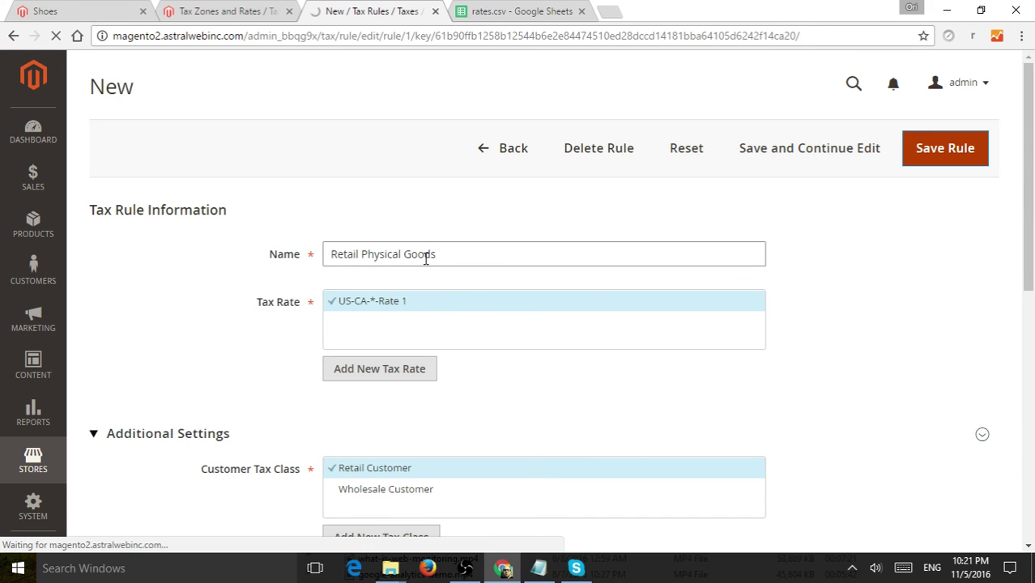
left_click(32, 268)
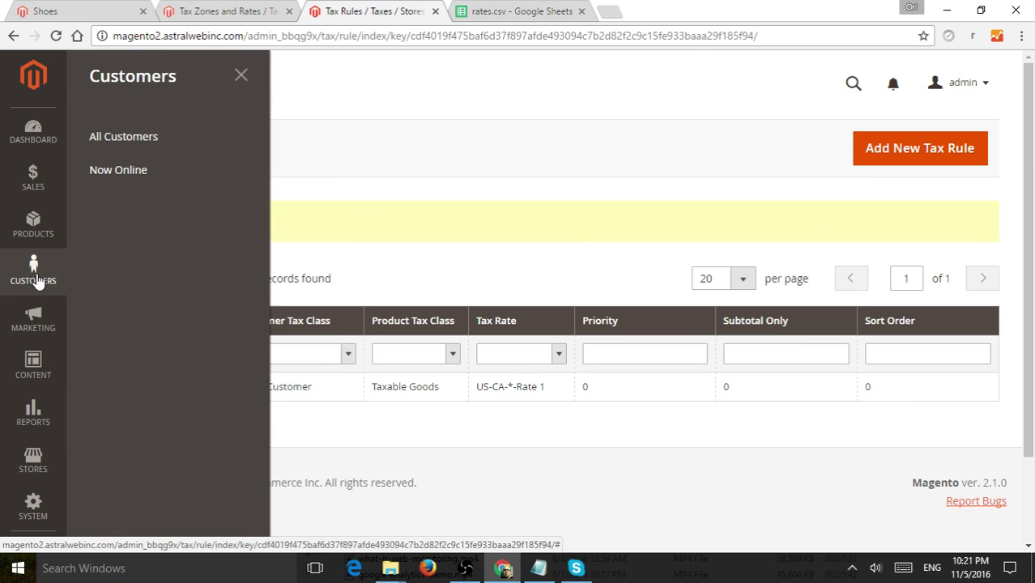
left_click(33, 456)
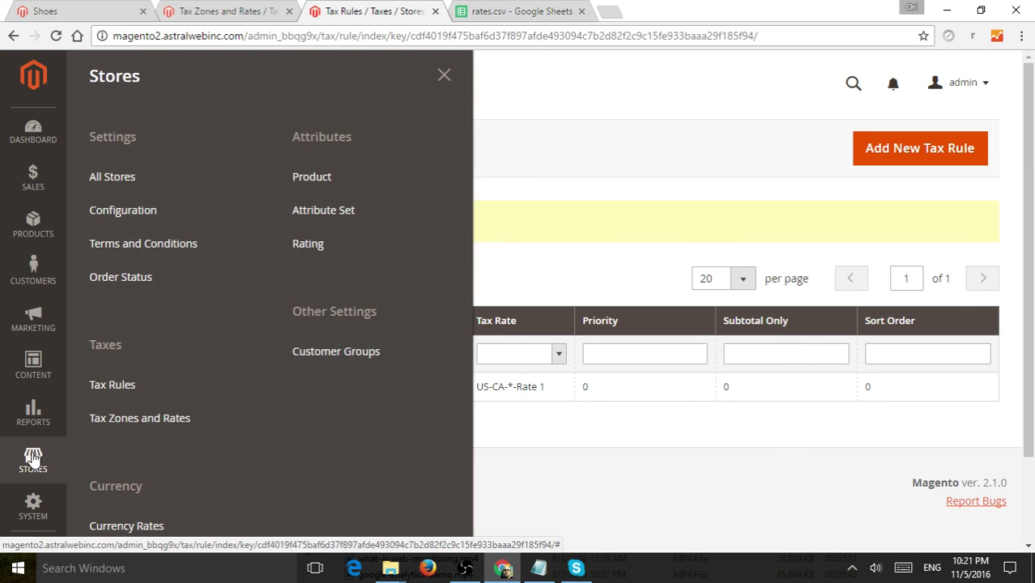
left_click(361, 353)
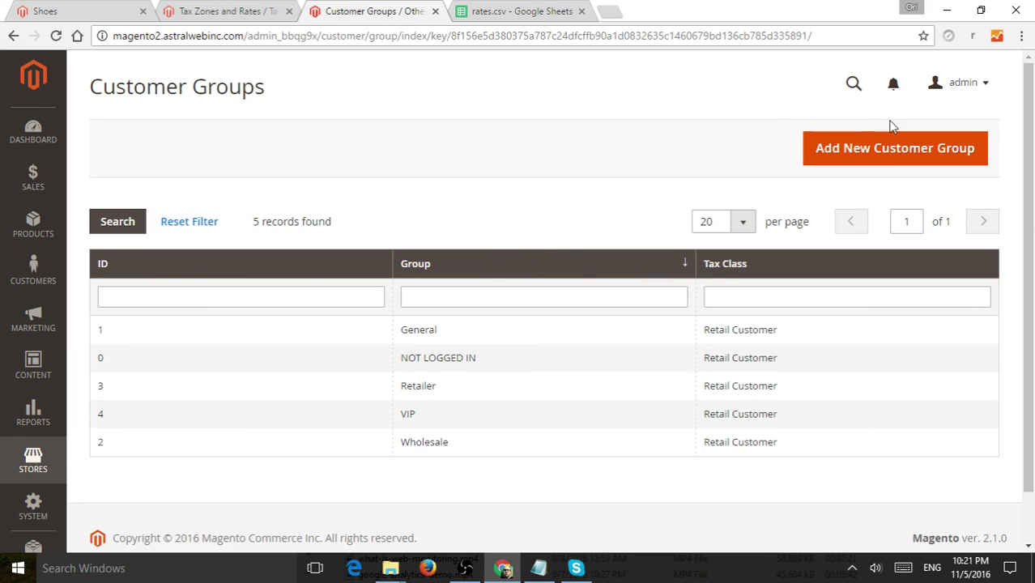
Open the General customer group and keep its tax class as Retail Customer
left_click(470, 333)
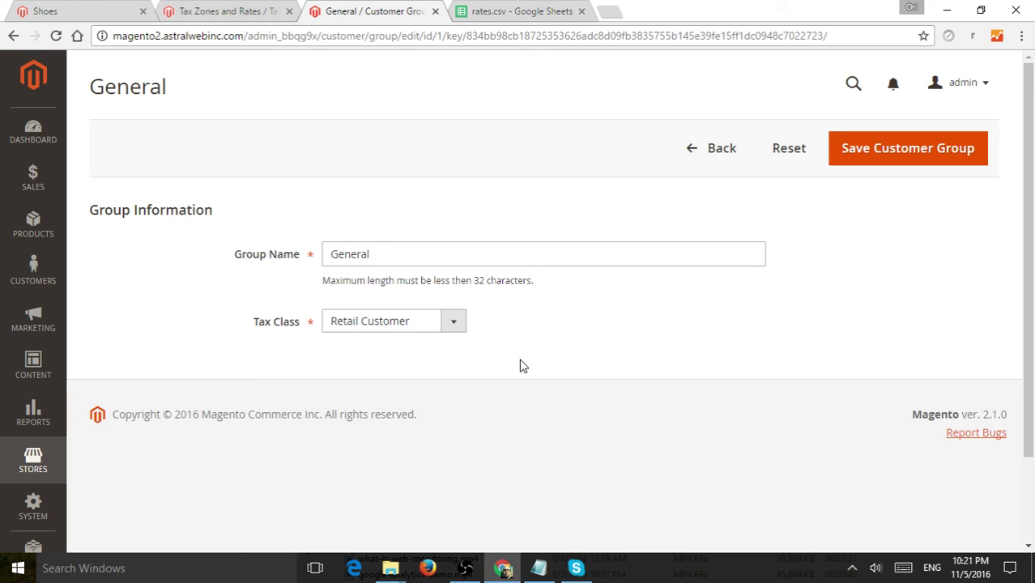
left_click(405, 323)
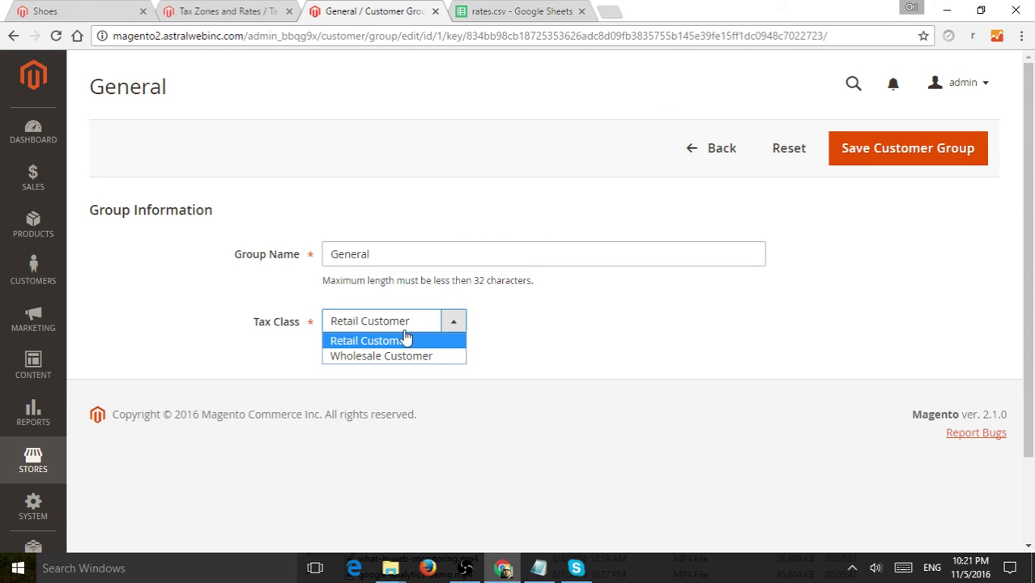
left_click(594, 314)
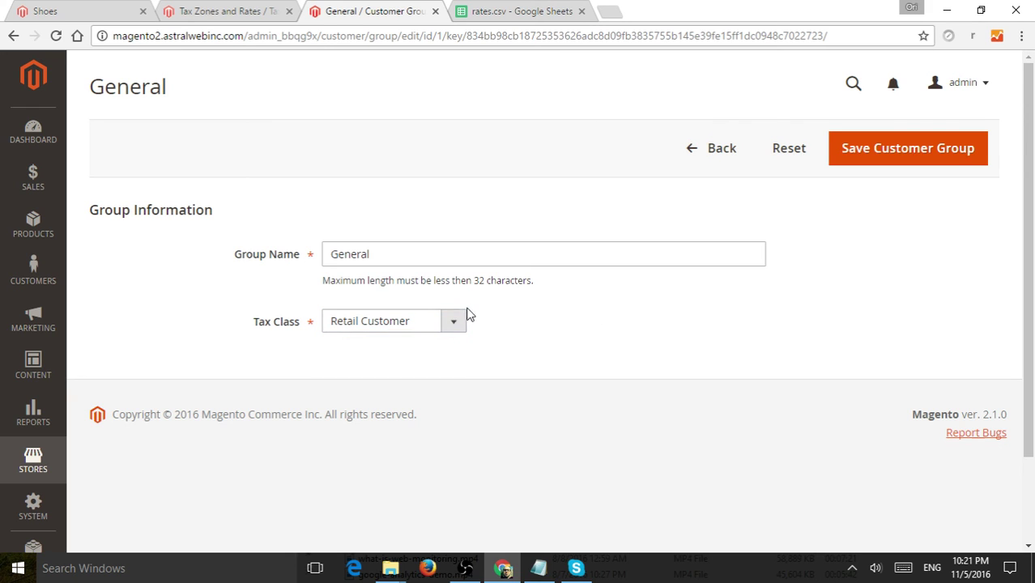
left_click(446, 323)
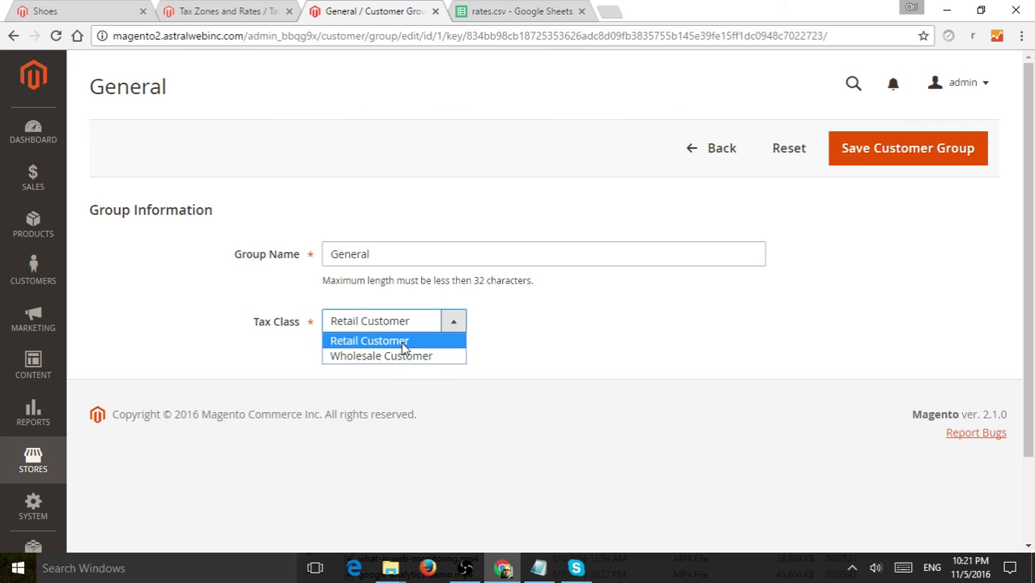
left_click(545, 327)
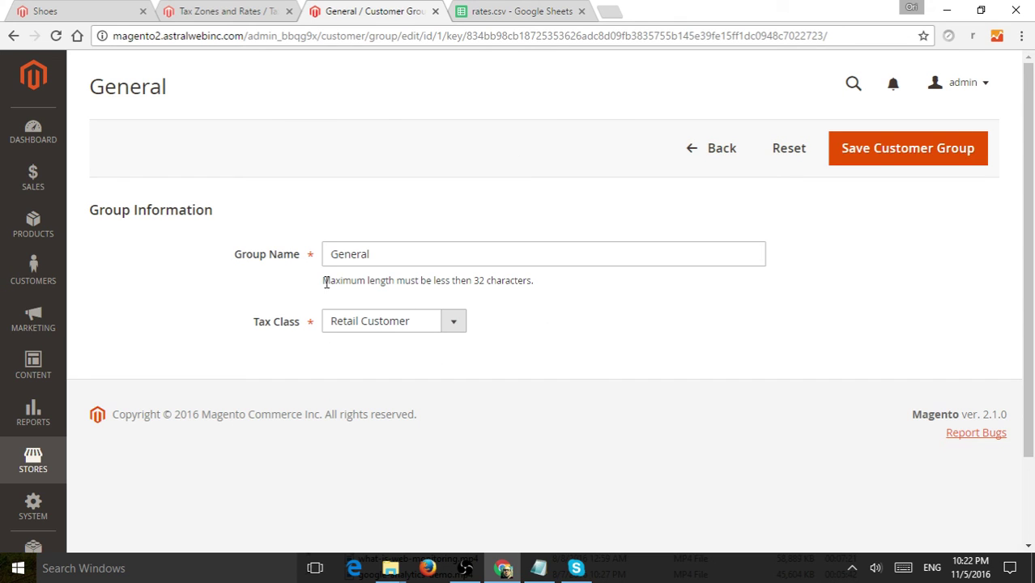
Open Test Products from the product catalog and keep its tax class as Taxable Goods
left_click(31, 220)
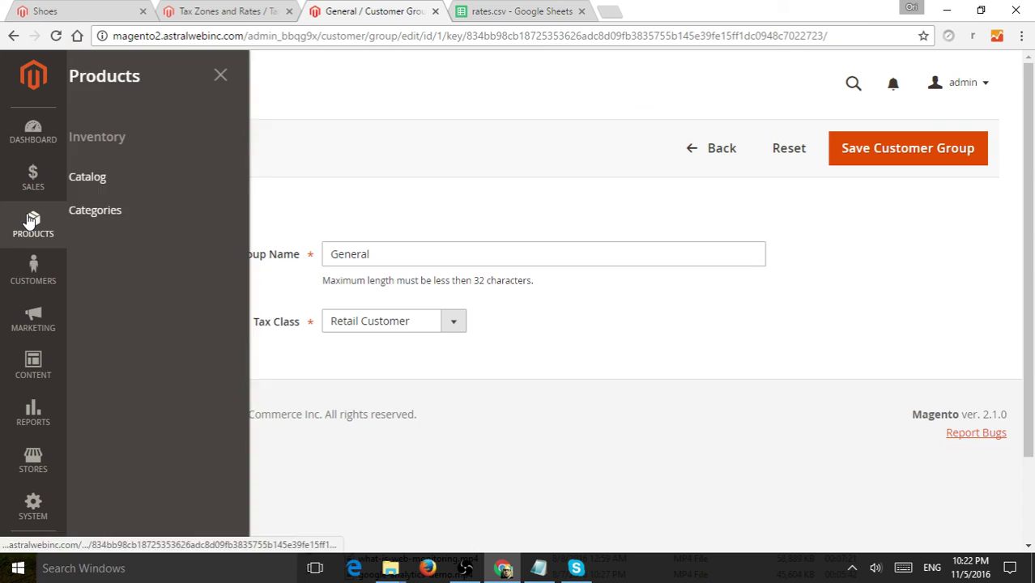
left_click(141, 177)
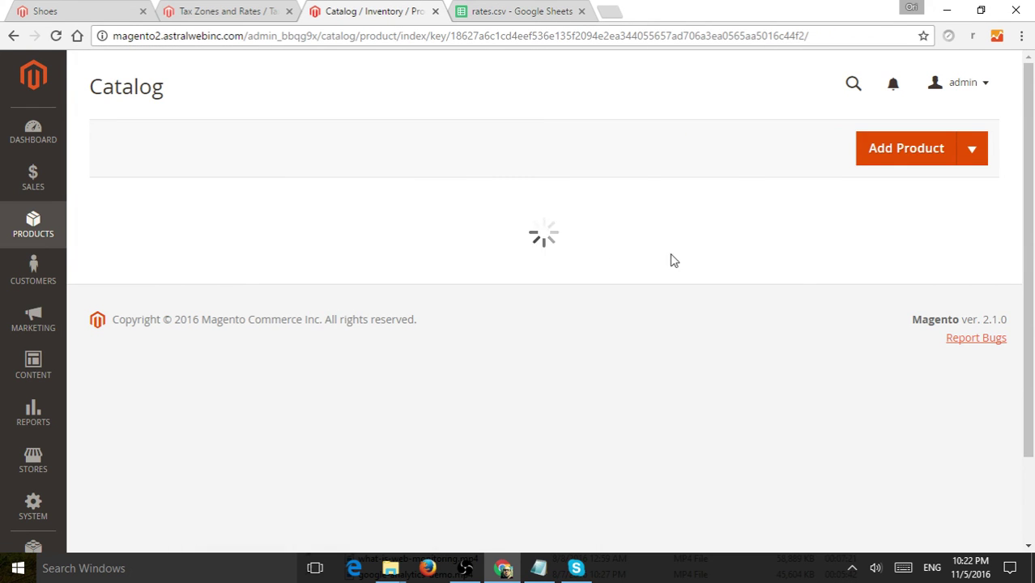
scroll(897, 312, "down", 1)
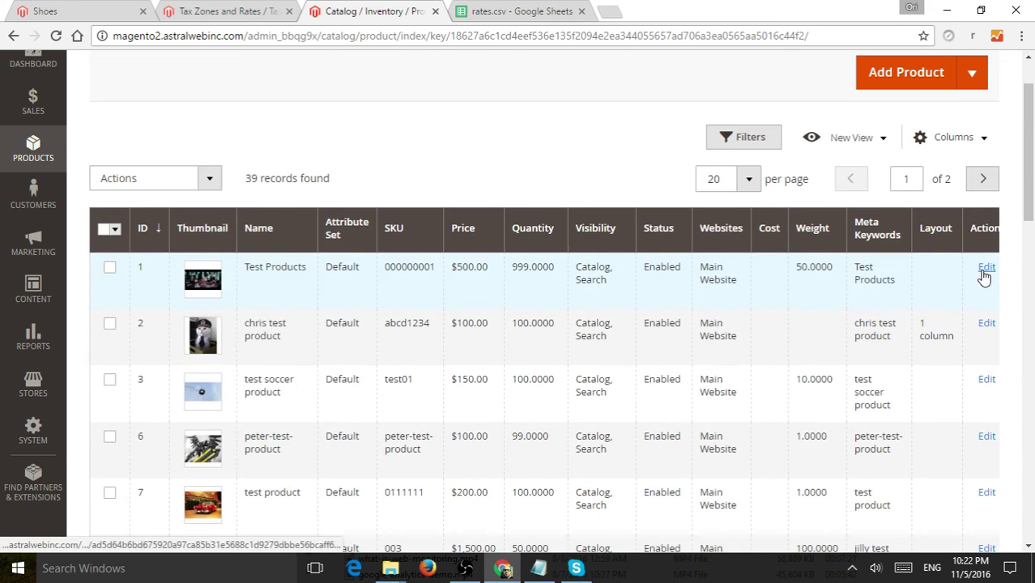
left_click(986, 274)
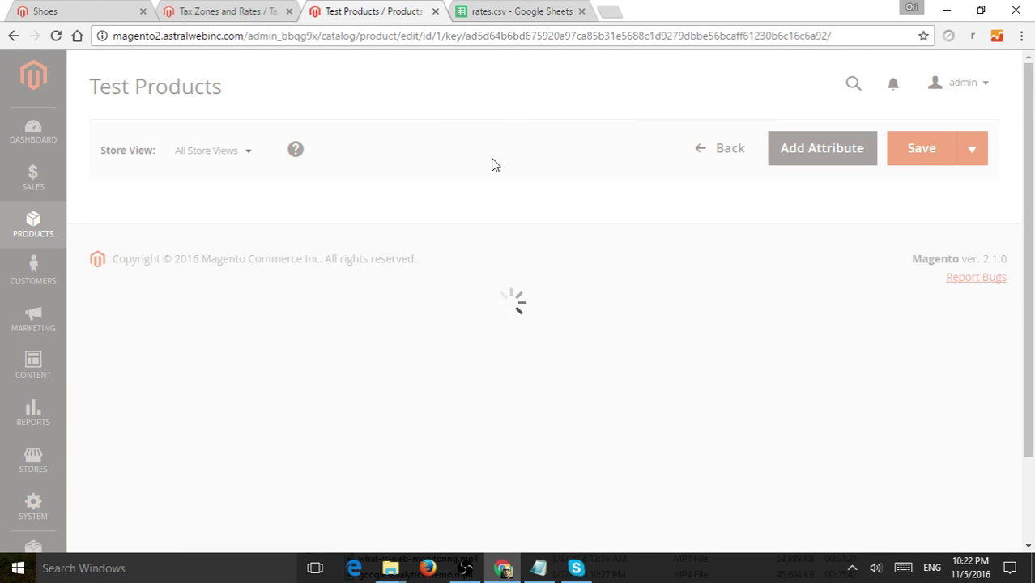
scroll(493, 167, "down", 2)
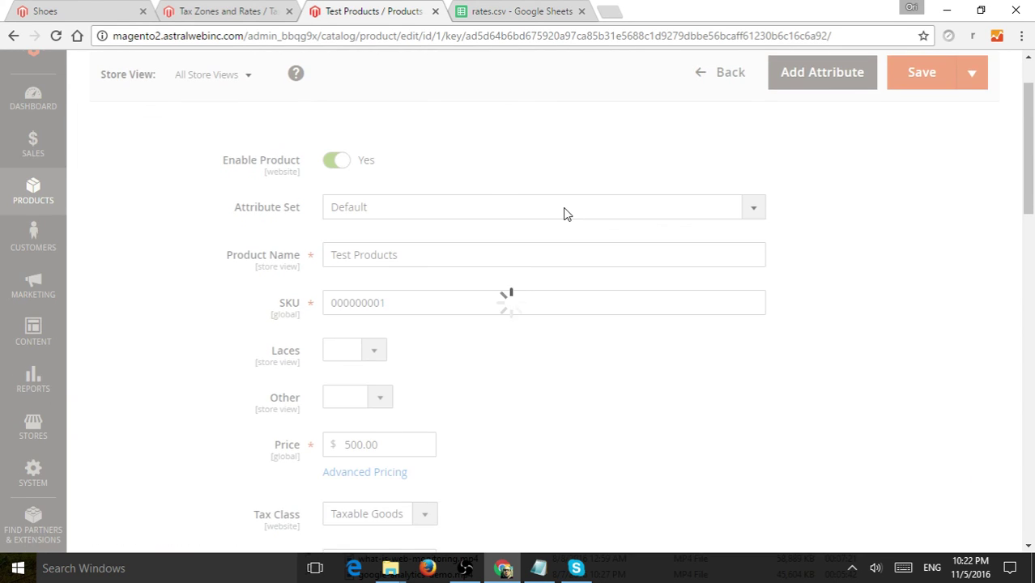
scroll(693, 263, "down", 3)
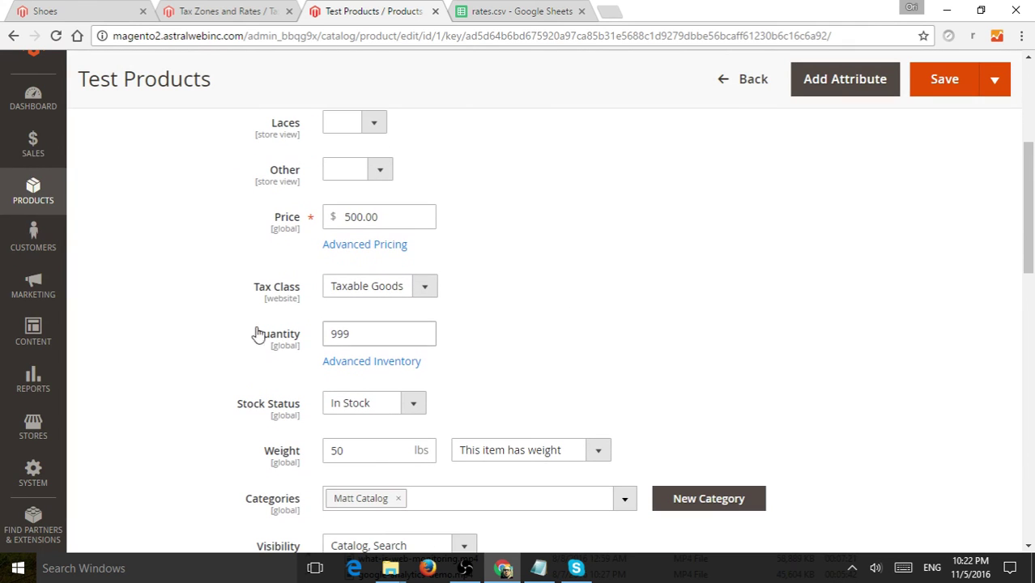
left_click(384, 288)
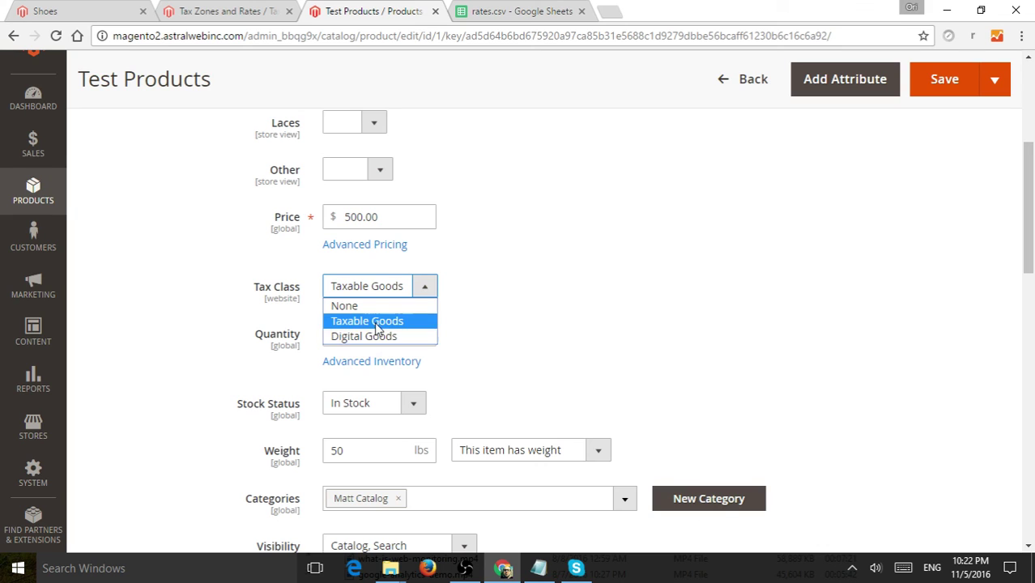
left_click(486, 308)
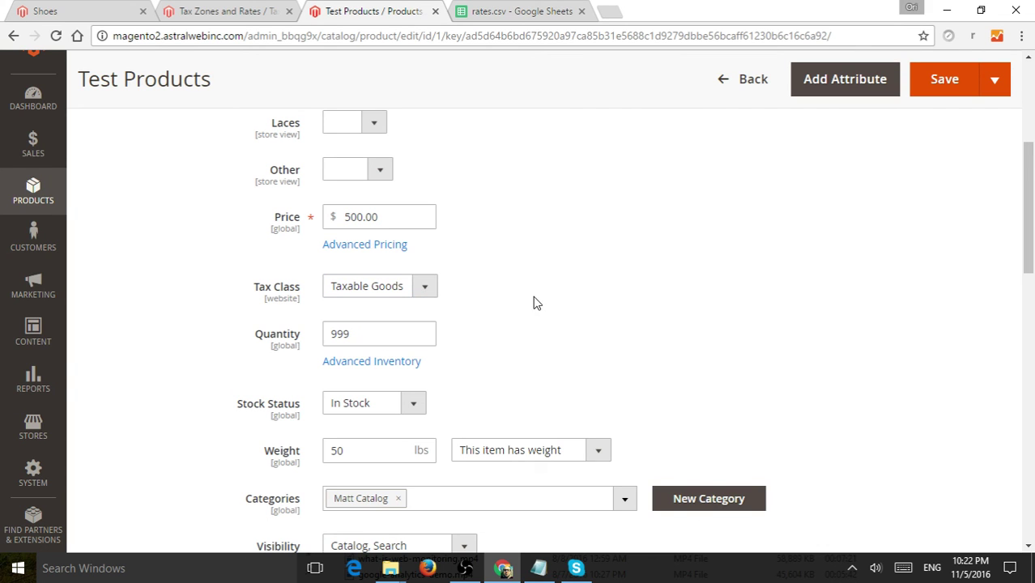
scroll(567, 275, "up", 5)
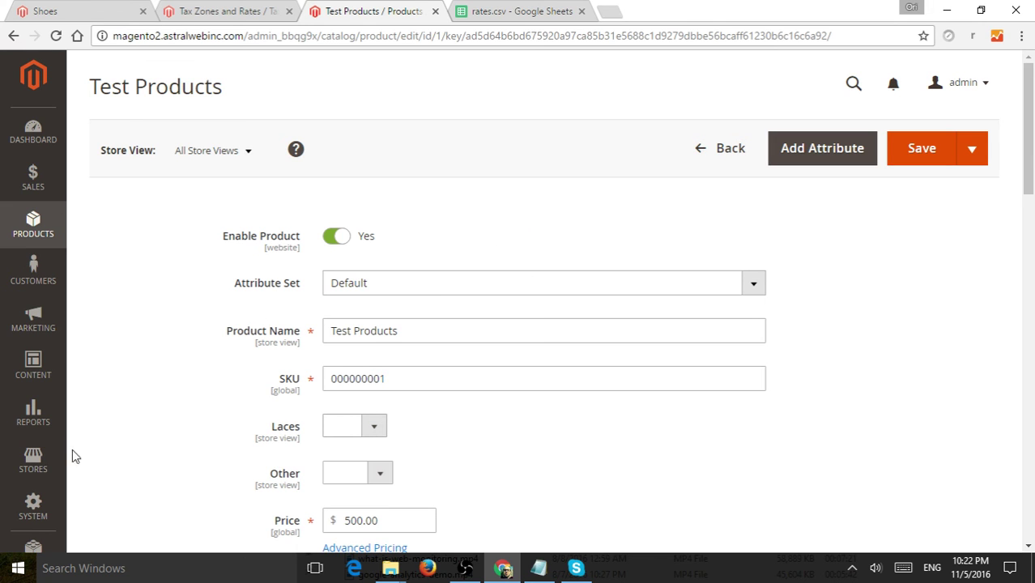
Go to Stores > Configuration and open Sales > Tax
left_click(37, 459)
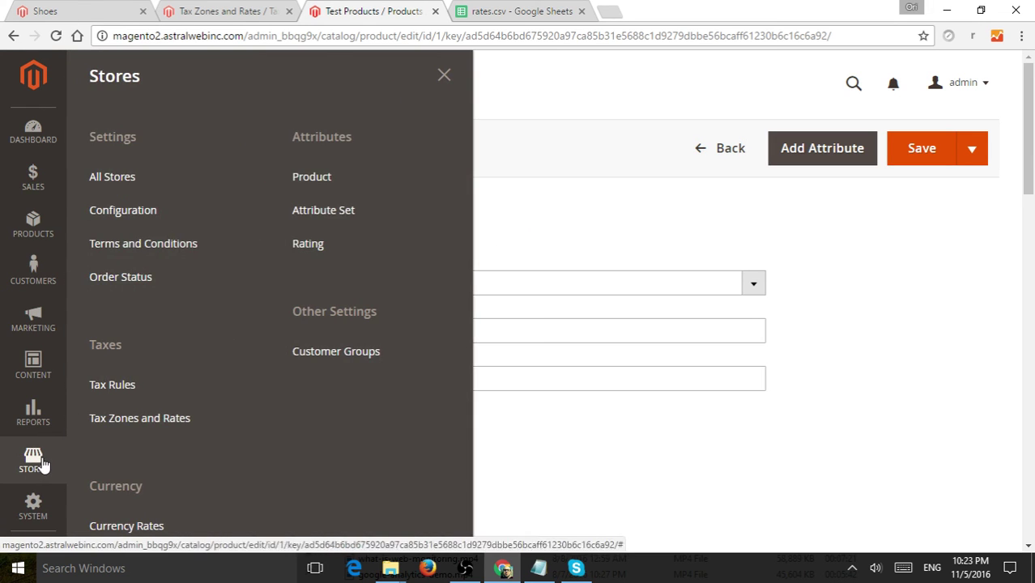
left_click(140, 208)
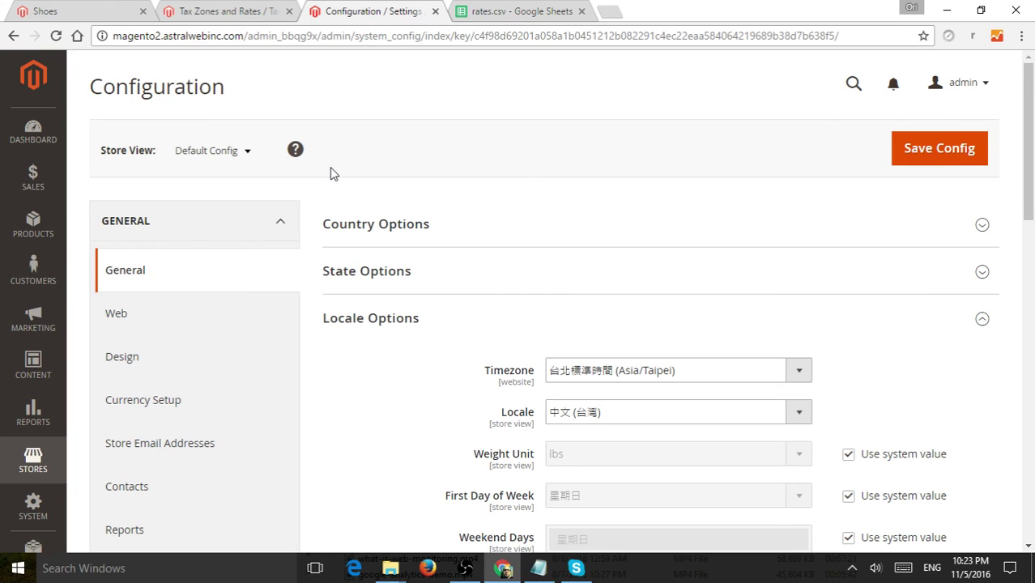
left_click(288, 228)
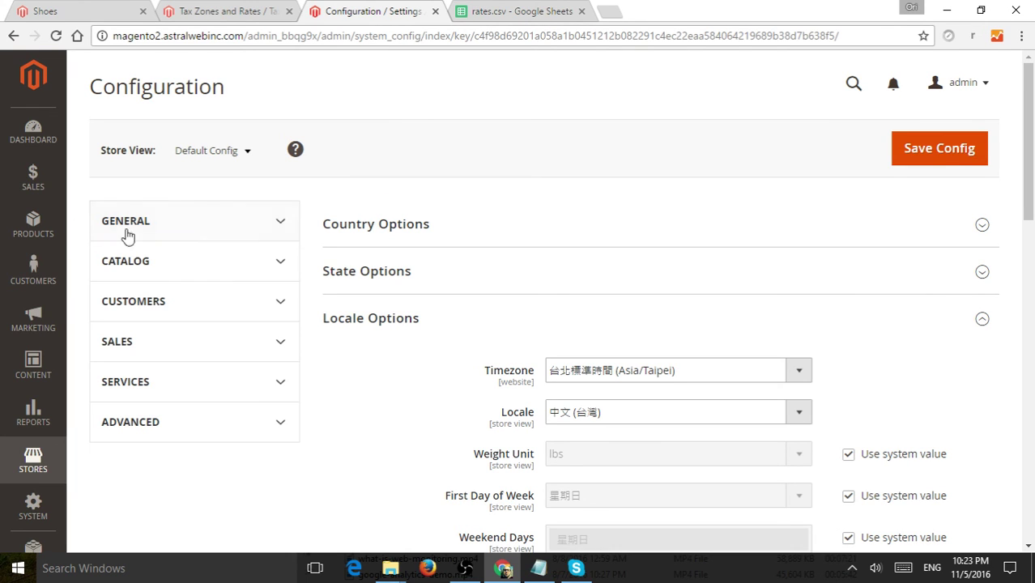
left_click(283, 346)
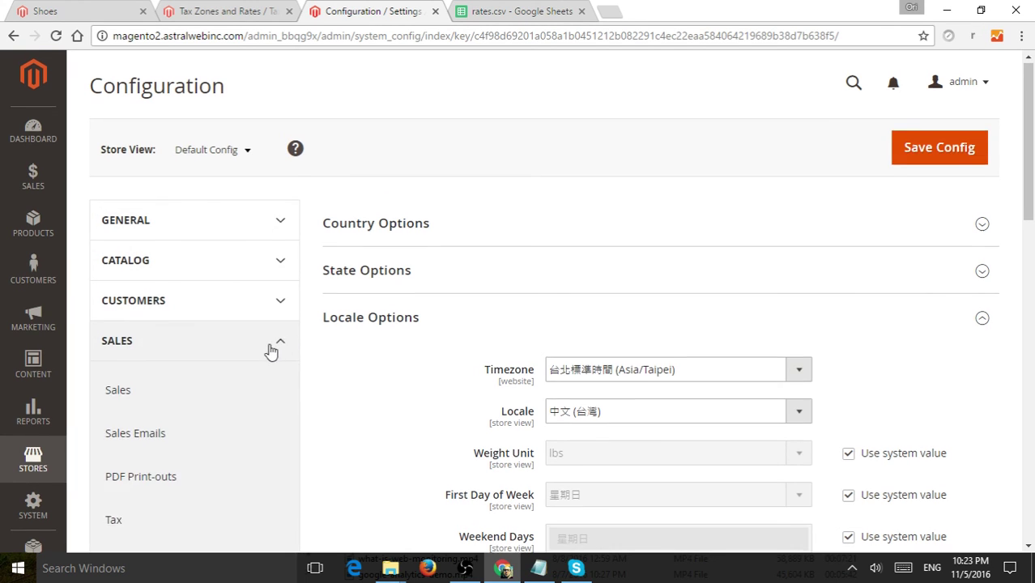
scroll(235, 353, "down", 4)
left_click(160, 227)
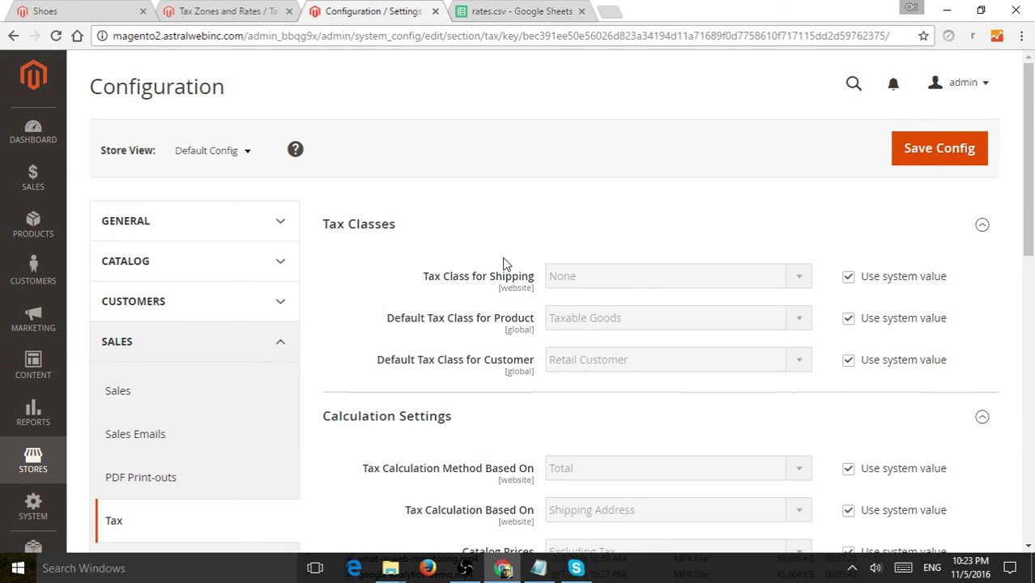
Look at the Catalog Prices options, then restore its system value of Excluding Tax
scroll(507, 261, "down", 2)
scroll(509, 263, "down", 1)
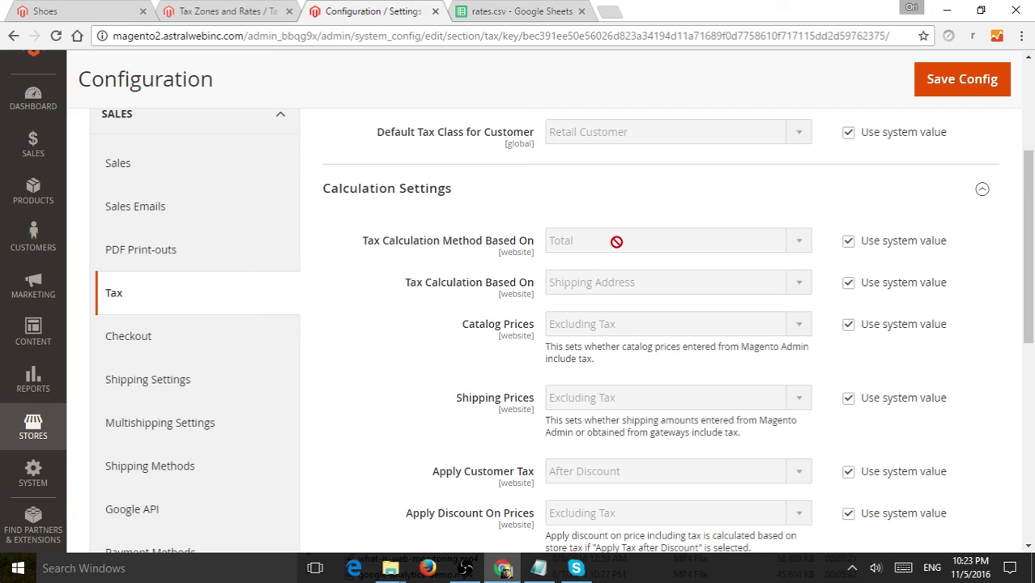
left_click(849, 327)
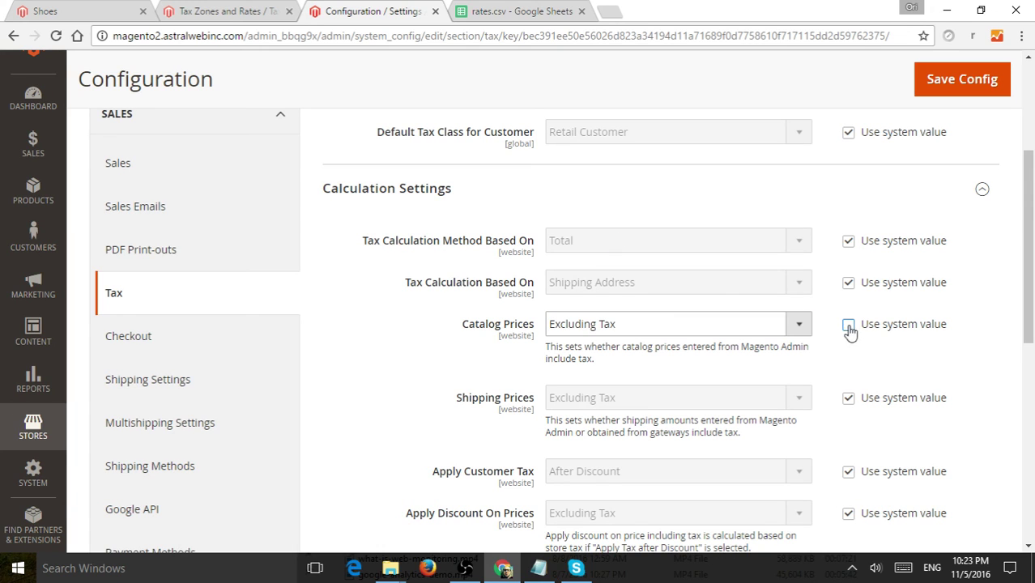
left_click(633, 326)
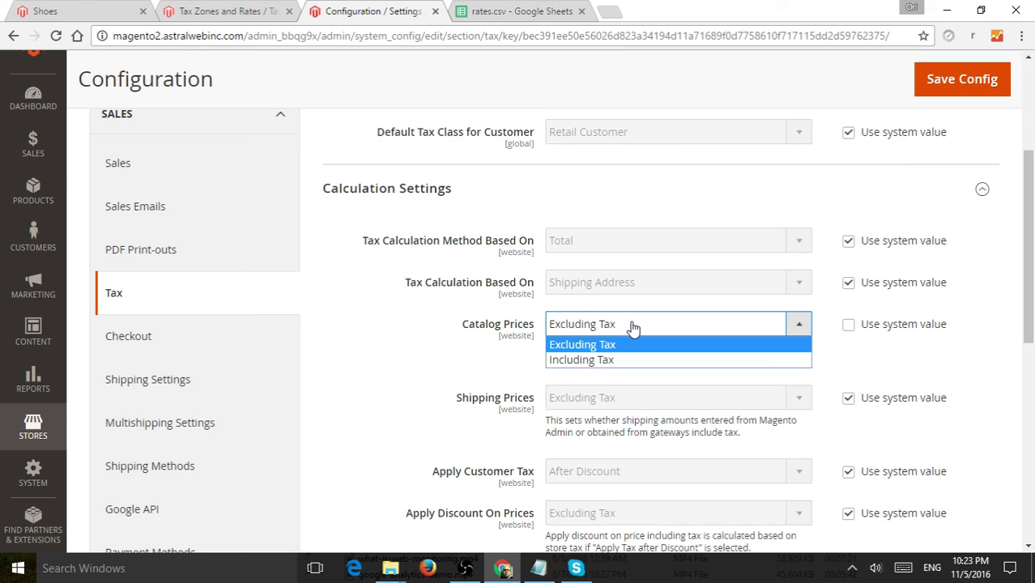
left_click(848, 324)
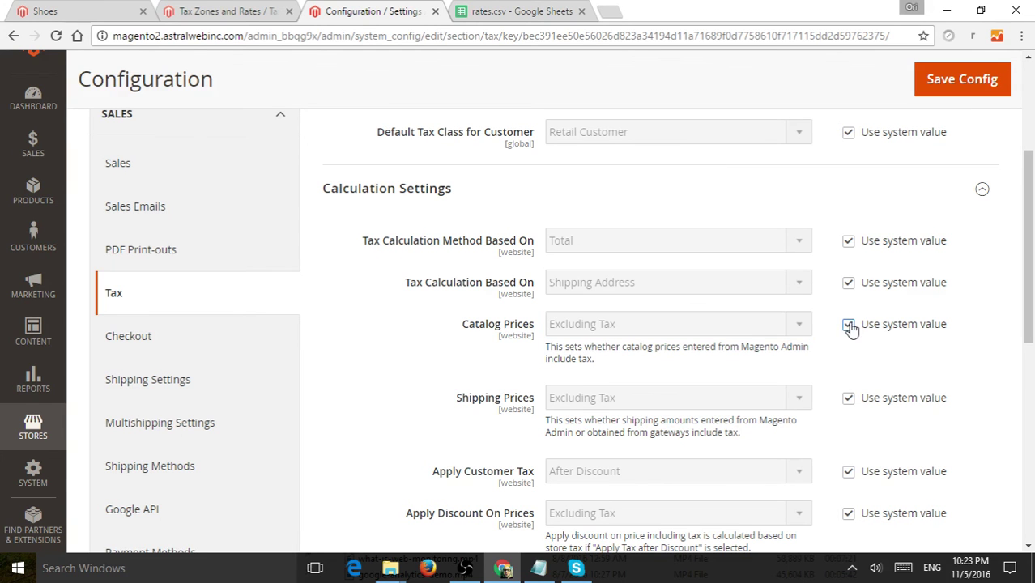
Look over Default Tax Destination Calculation, then expand Price Display Settings
scroll(849, 328, "down", 1)
scroll(848, 328, "down", 5)
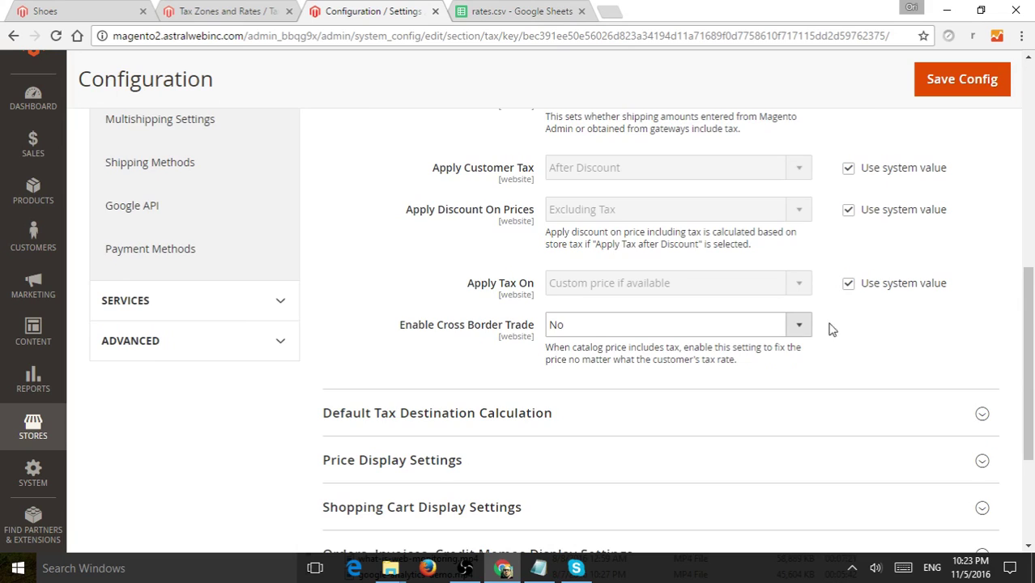
left_click(544, 260)
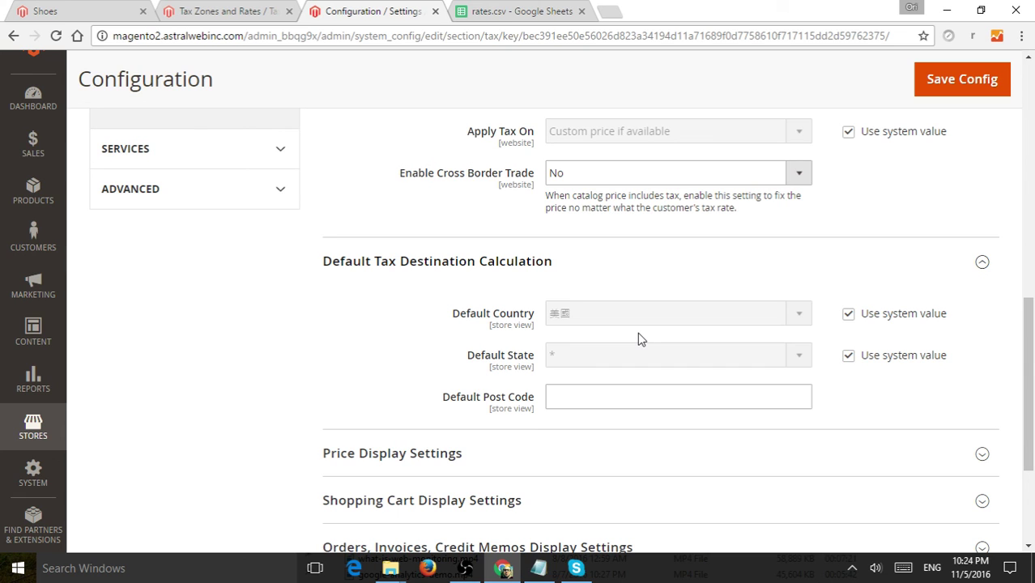
left_click(983, 263)
left_click(983, 308)
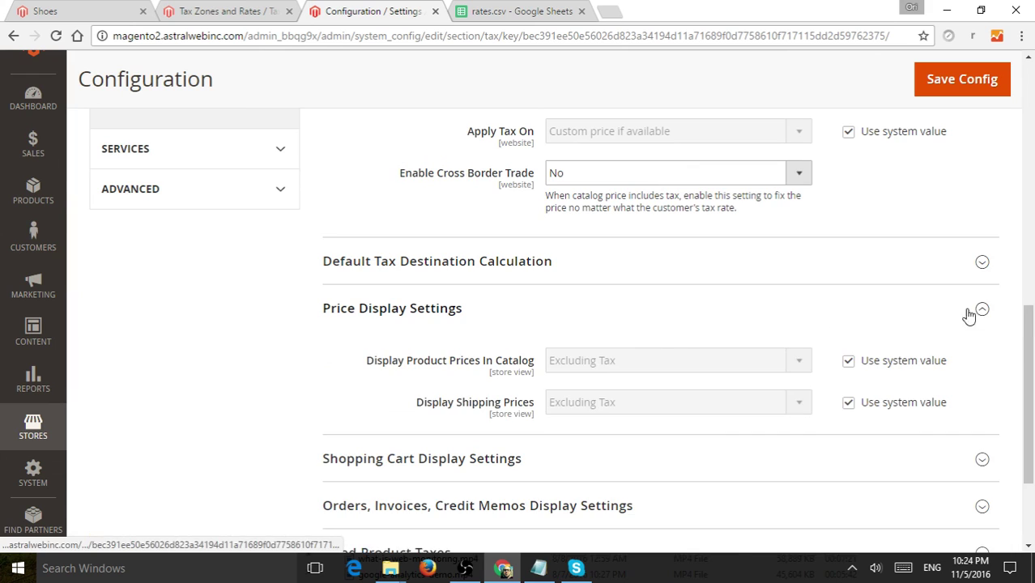
scroll(655, 333, "down", 1)
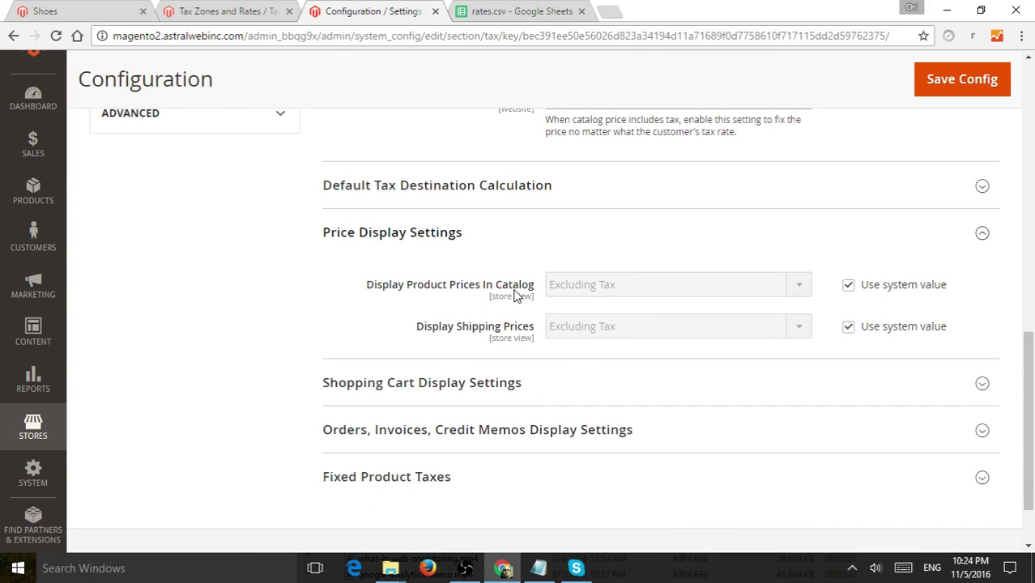
Override catalog and shipping price display, keeping both on Excluding Tax
left_click(847, 286)
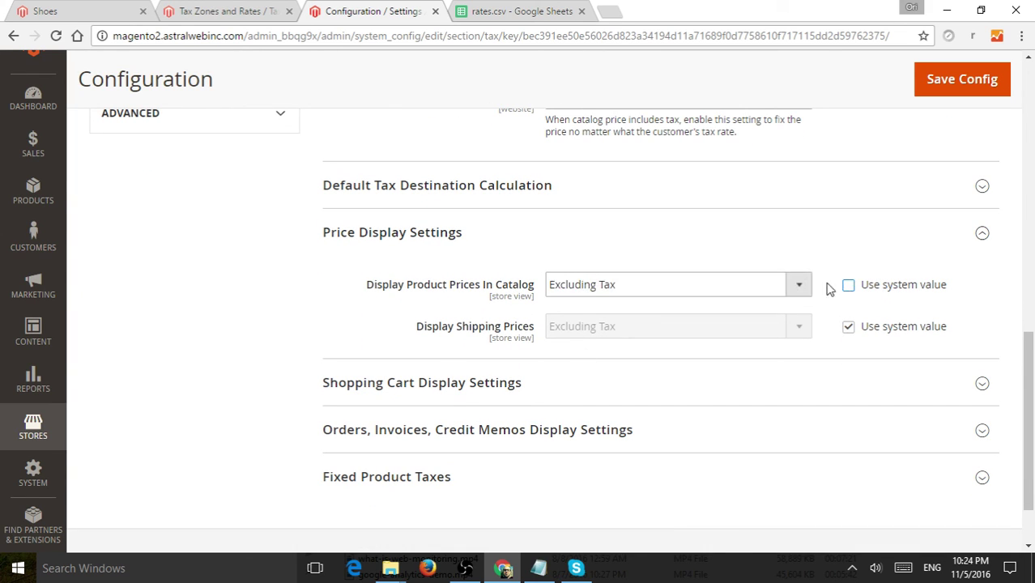
left_click(786, 289)
left_click(786, 289)
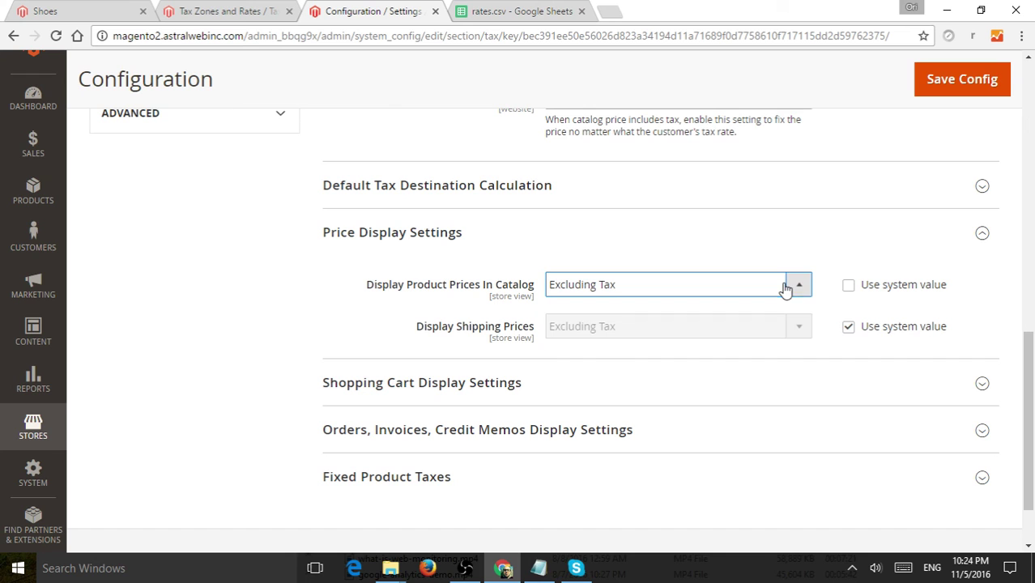
left_click(848, 326)
left_click(785, 332)
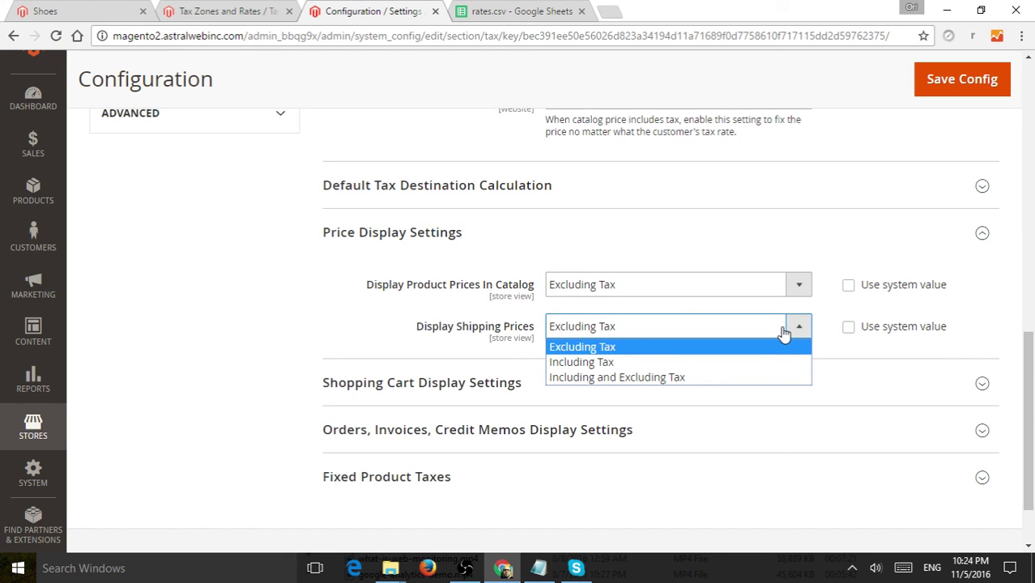
left_click(785, 332)
Expand the Shopping Cart, Orders/Invoices/Credit Memos and Fixed Product Taxes sections
left_click(519, 385)
scroll(543, 374, "down", 2)
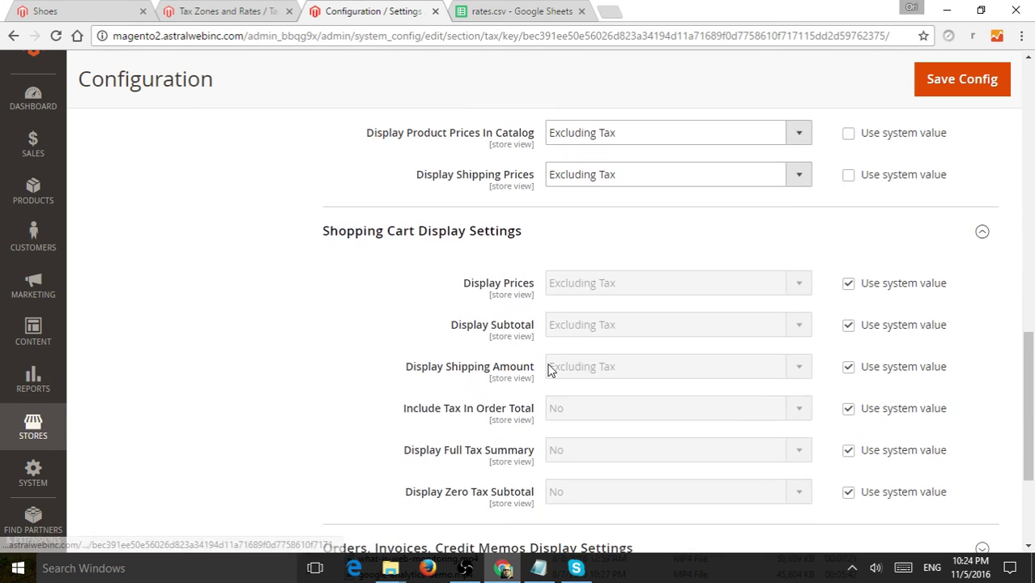
scroll(543, 381, "down", 2)
left_click(529, 397)
scroll(529, 396, "down", 1)
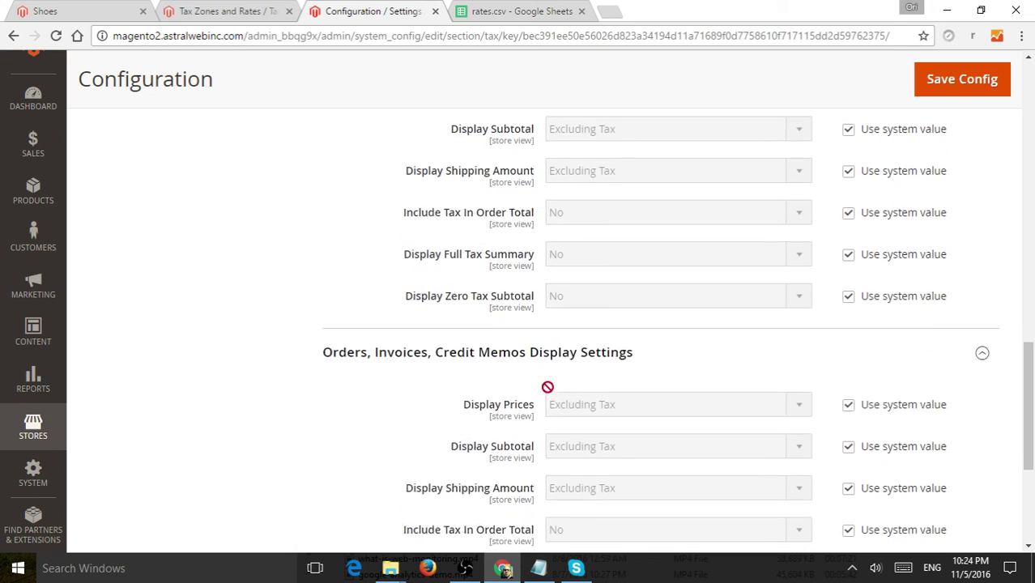
scroll(549, 389, "down", 4)
left_click(450, 397)
scroll(664, 371, "down", 2)
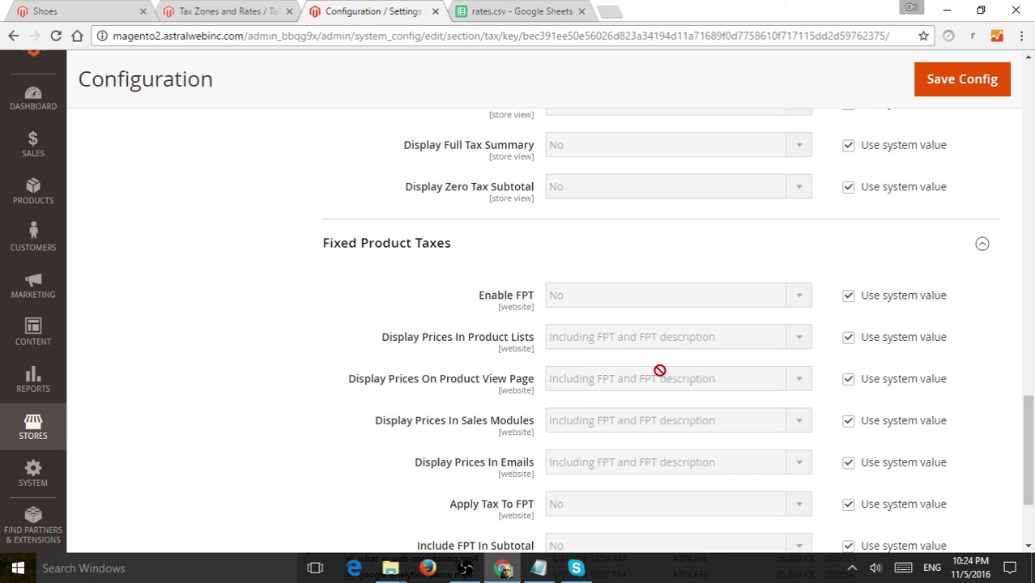
scroll(772, 472, "up", 10)
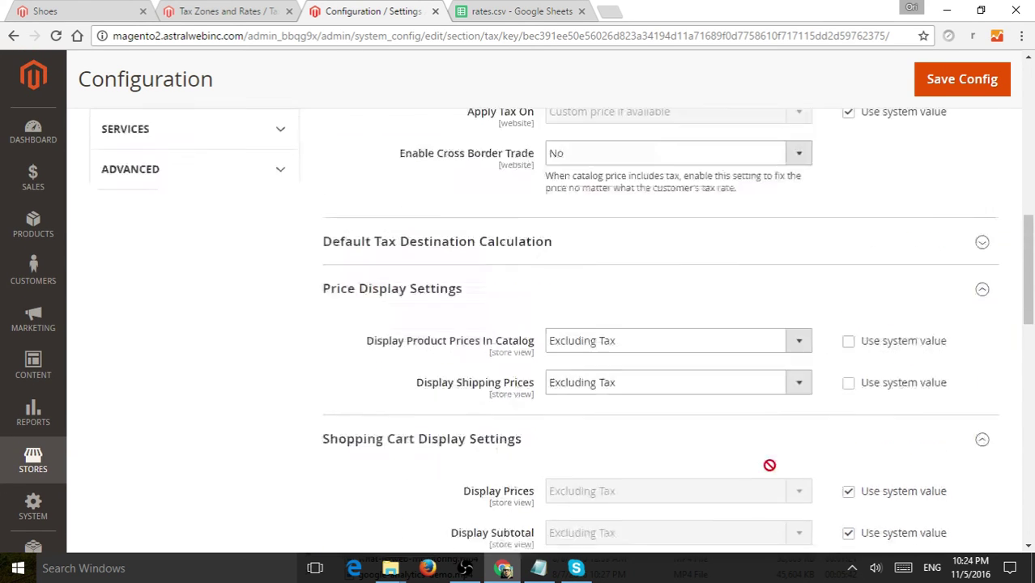
scroll(774, 469, "up", 3)
scroll(810, 435, "up", 2)
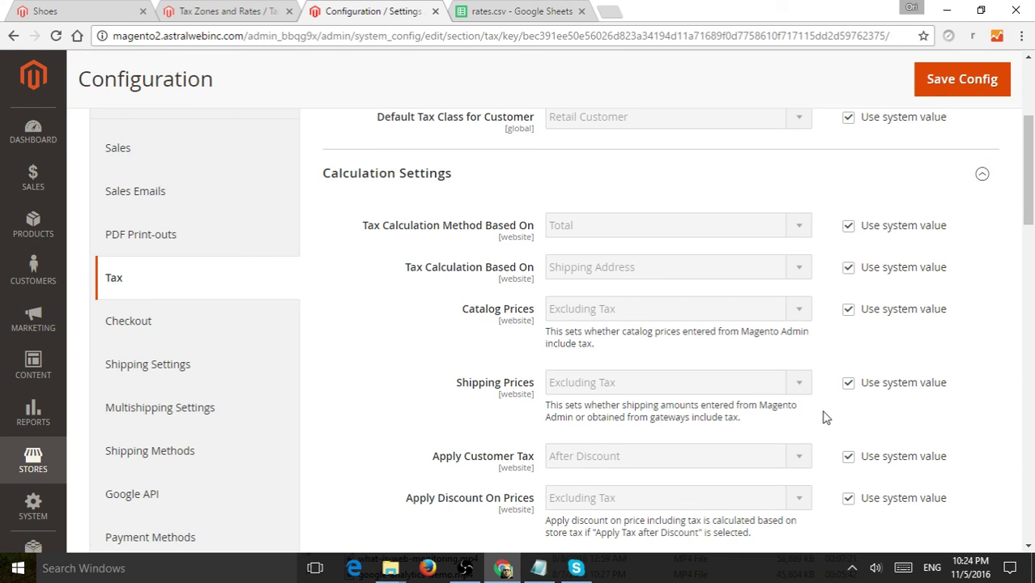
scroll(824, 417, "up", 4)
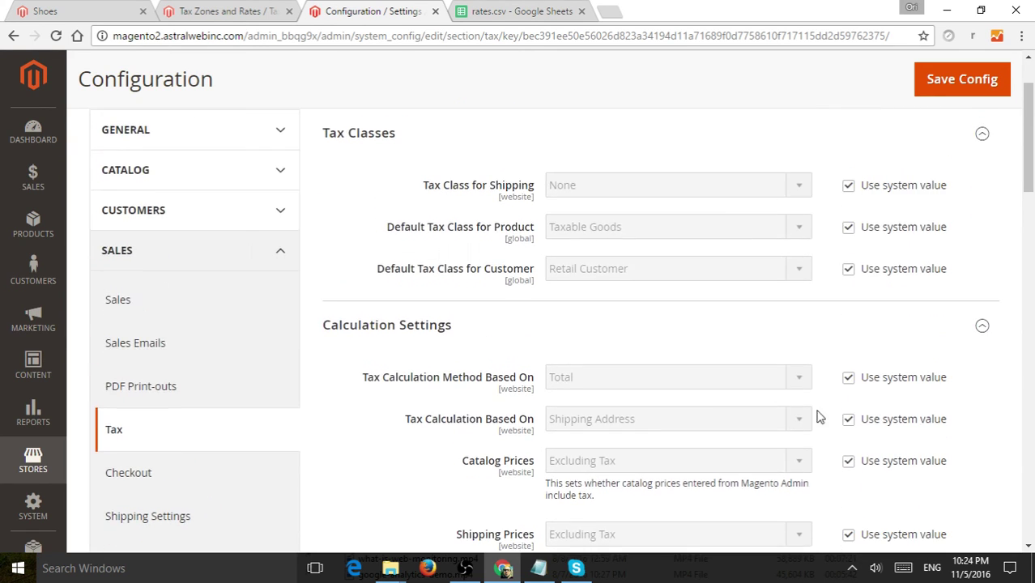